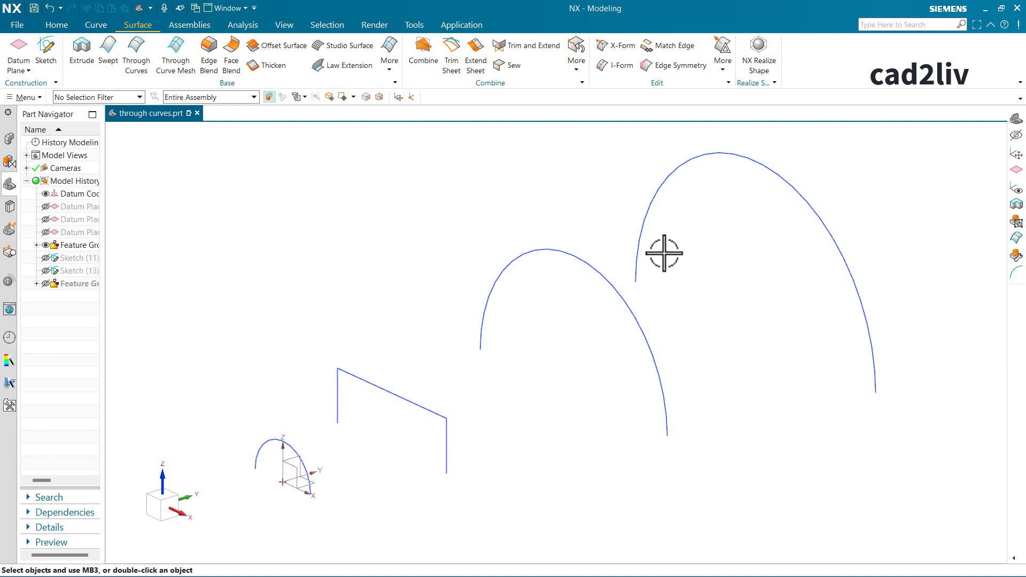
Start a Through Curves surface with the middle arc as the first section and prepare a new entry in the section list.
click(140, 69)
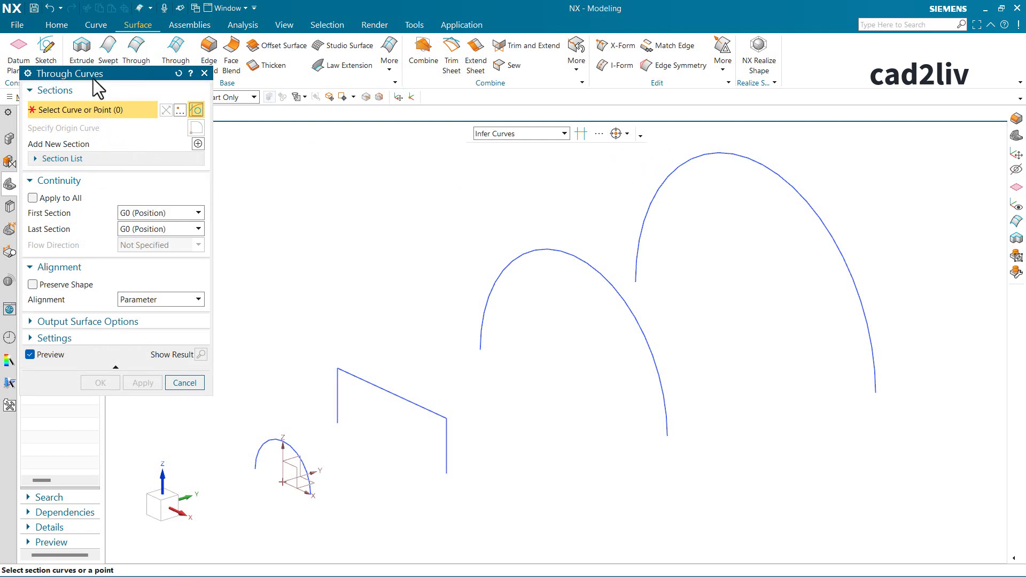
drag(93, 79, 179, 112)
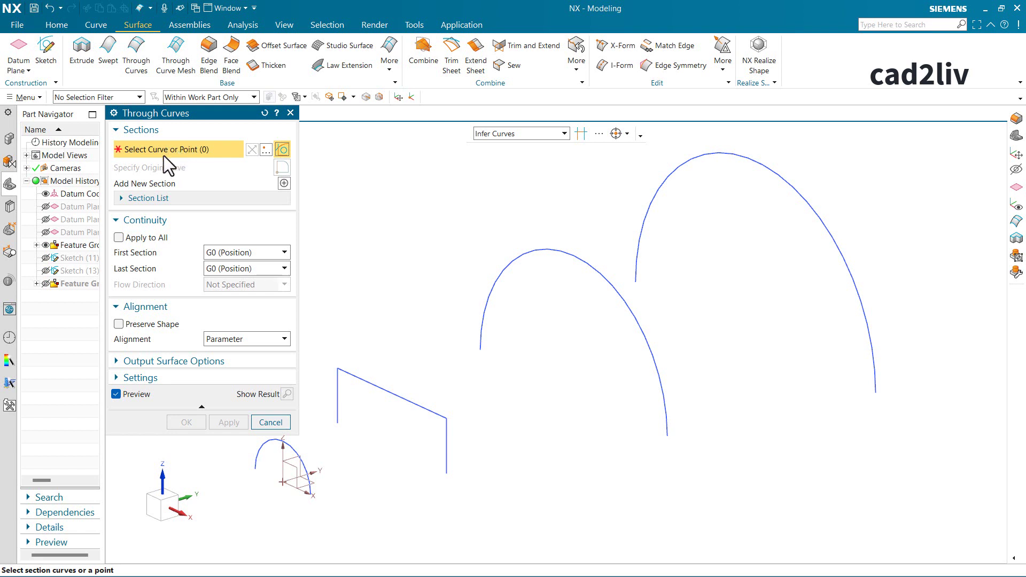
click(583, 258)
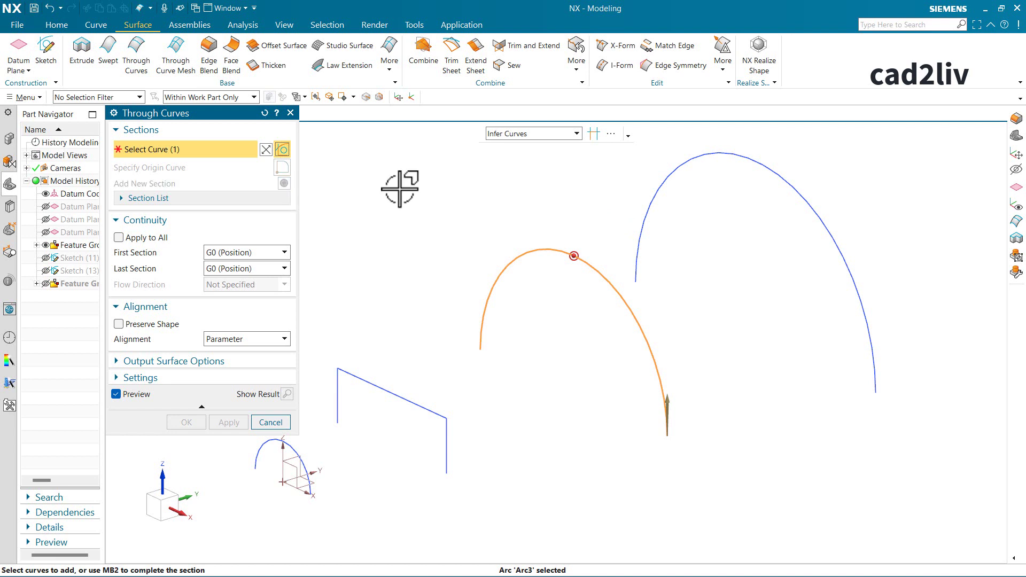
middle_click(400, 189)
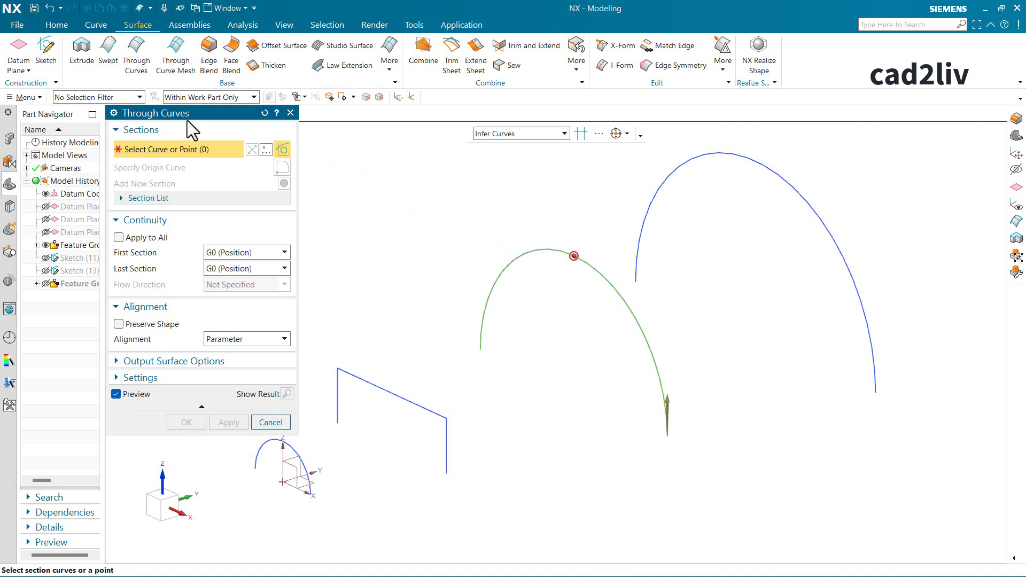
click(191, 199)
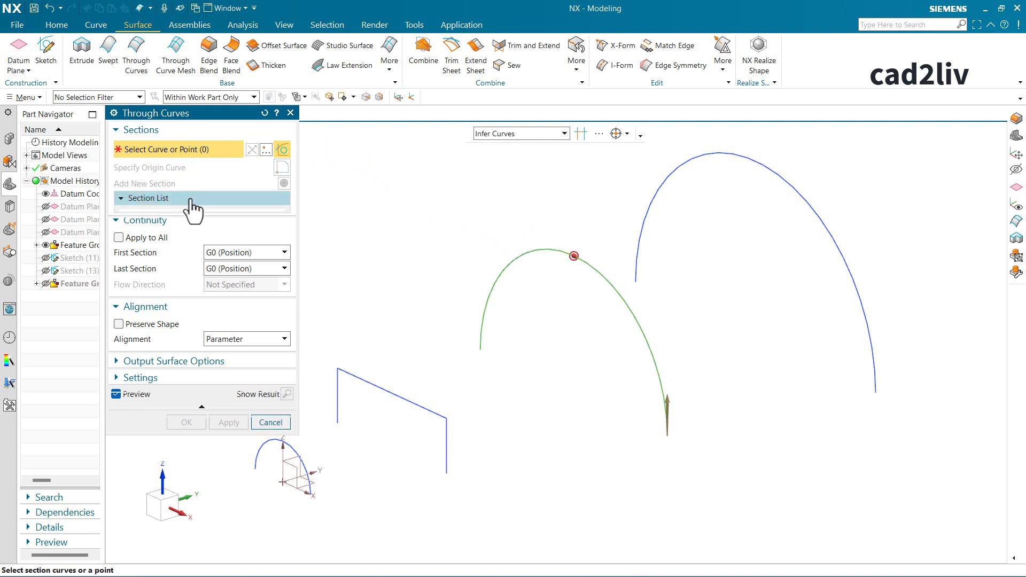
click(146, 218)
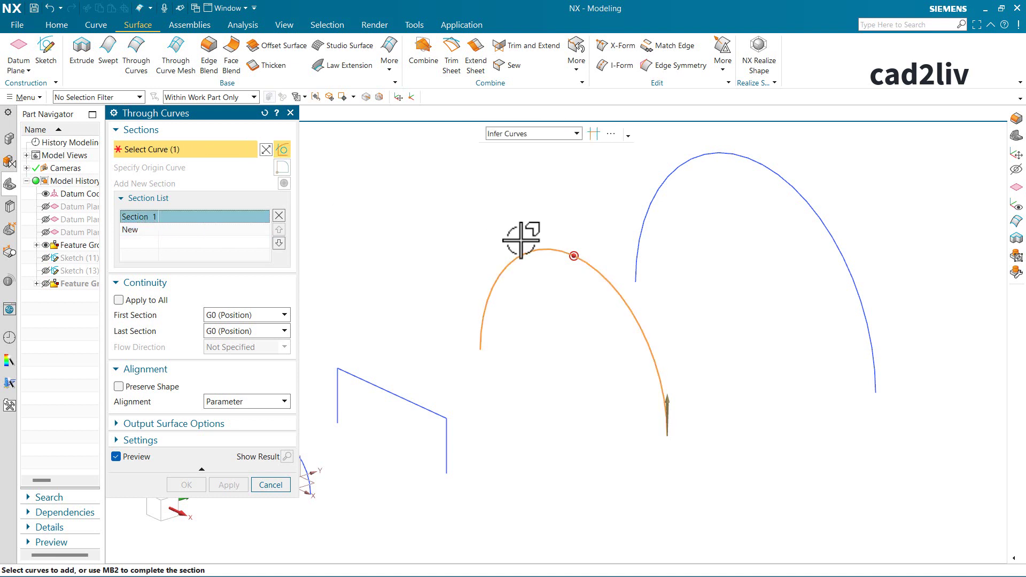
click(145, 229)
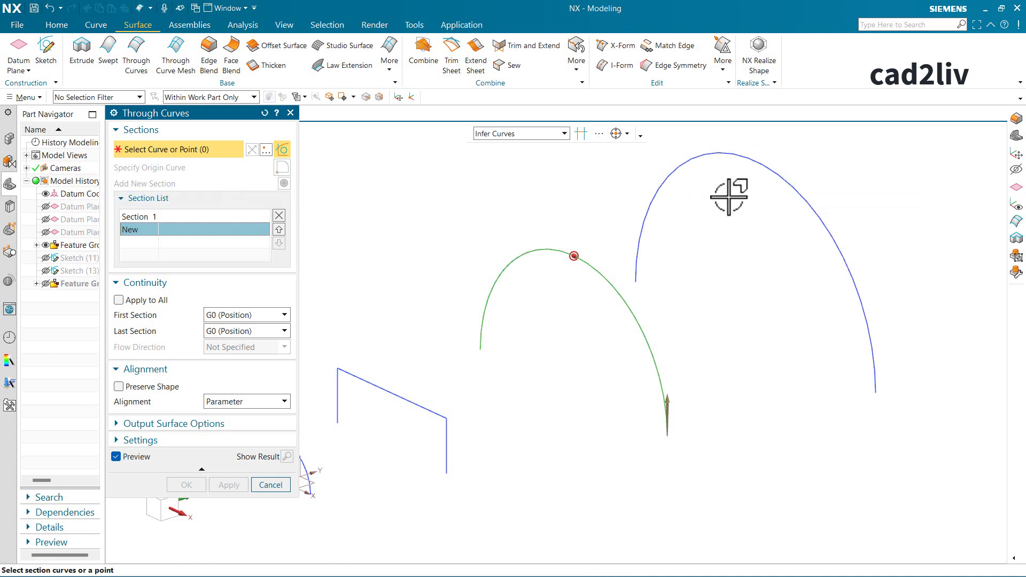
Add the largest arc as the second section and align its direction with the middle arc's direction.
click(643, 232)
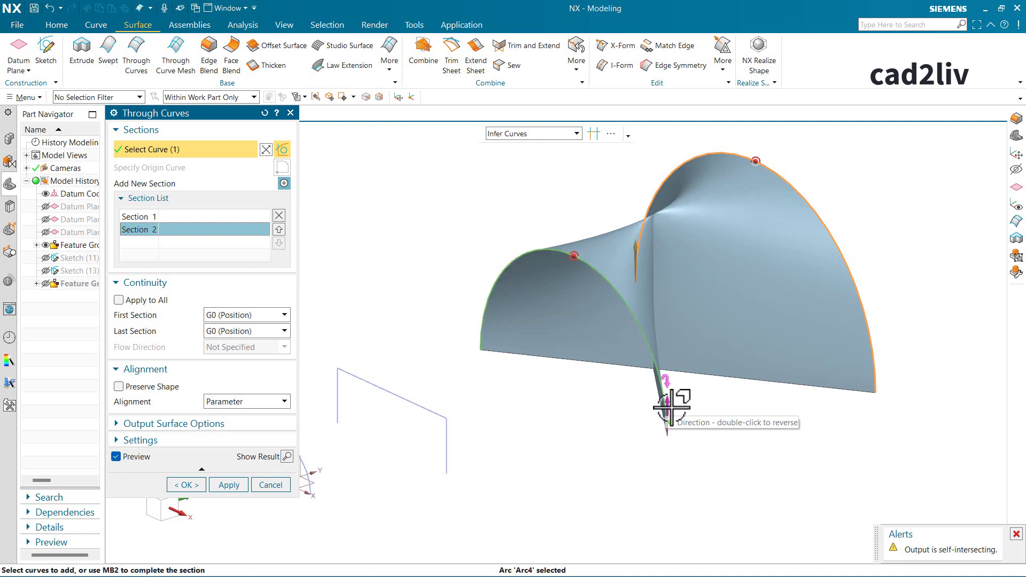
double_click(635, 245)
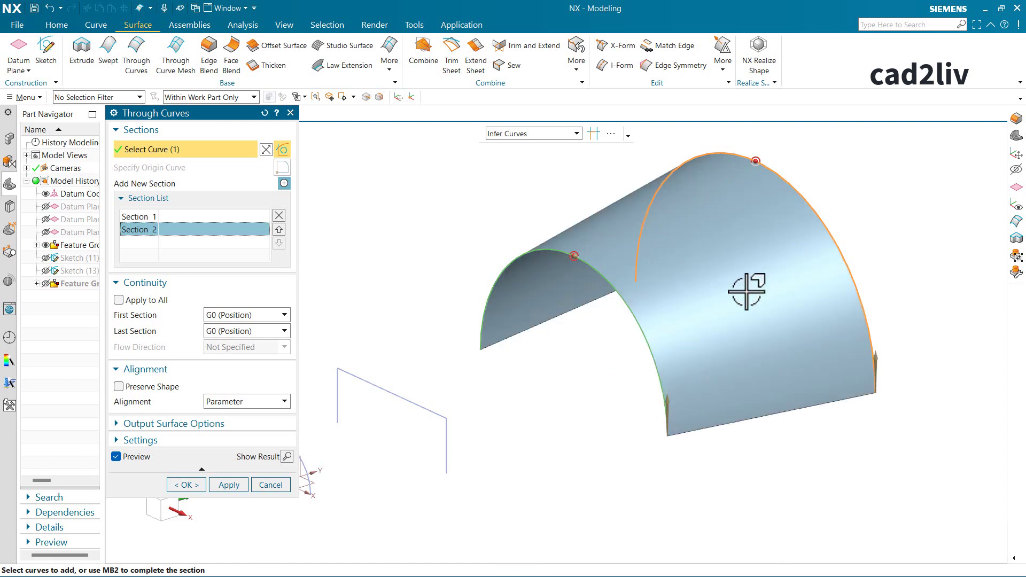
double_click(877, 357)
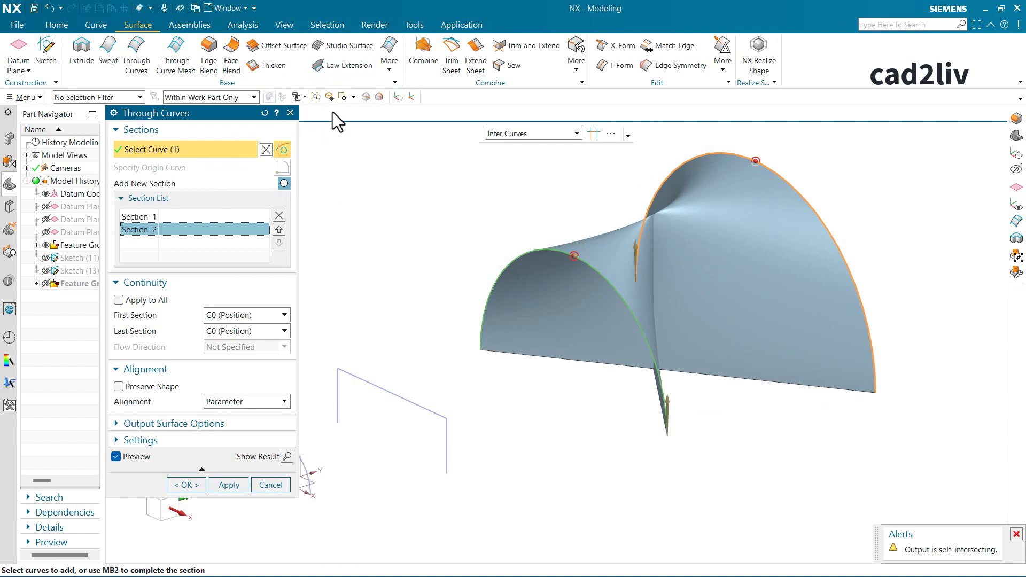
double_click(634, 247)
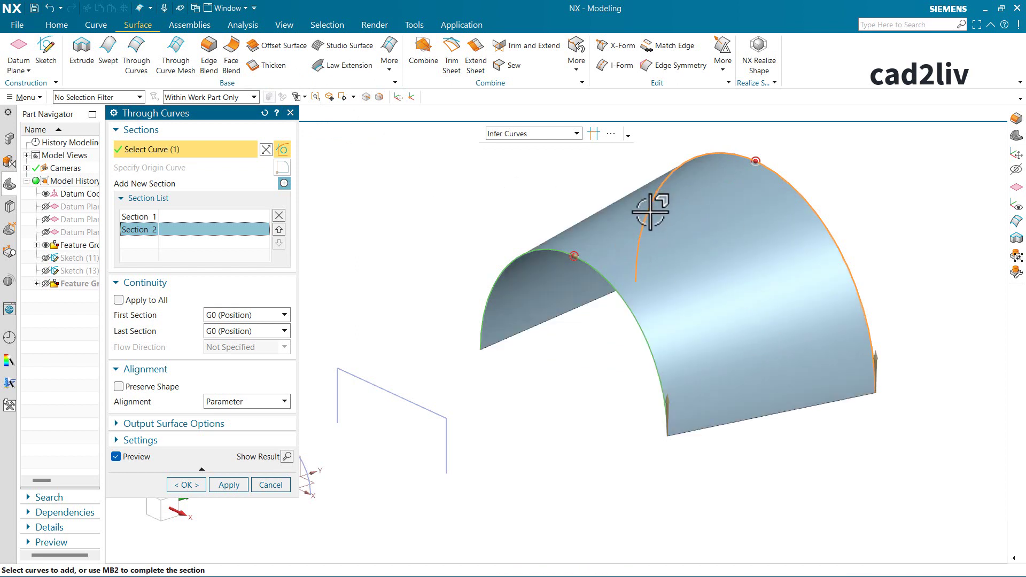
Add the three-line open profile as the third section, and discard the Through Curves surface.
middle_drag(653, 207, 561, 210)
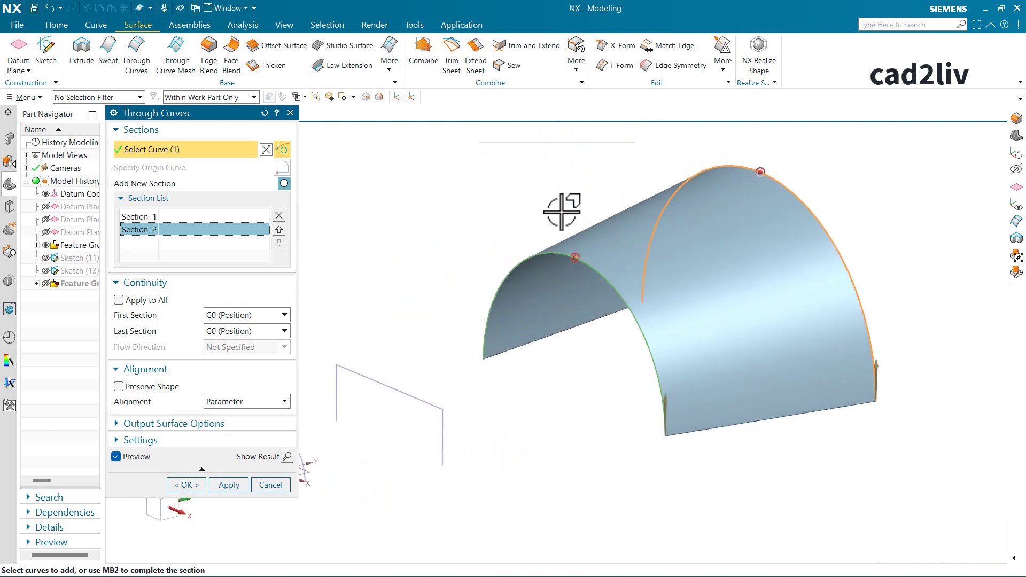
scroll(636, 202, down, 2)
scroll(661, 191, up, 3)
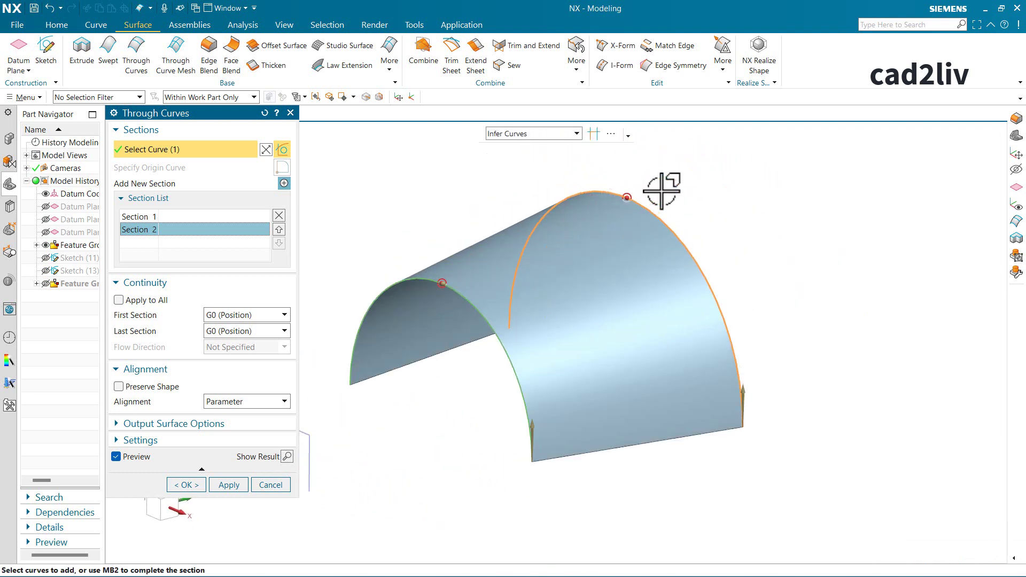
click(285, 184)
scroll(628, 218, down, 2)
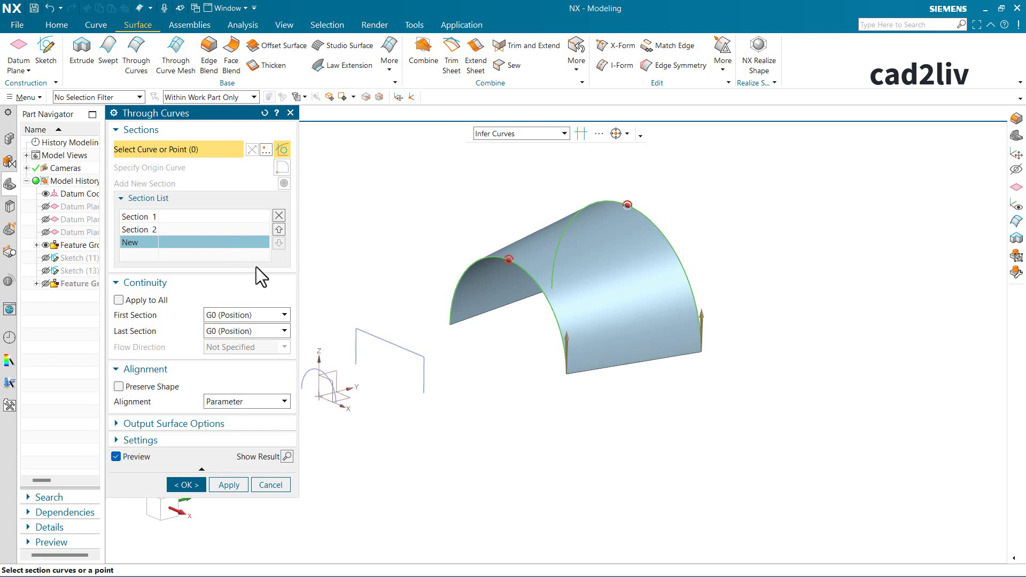
click(427, 381)
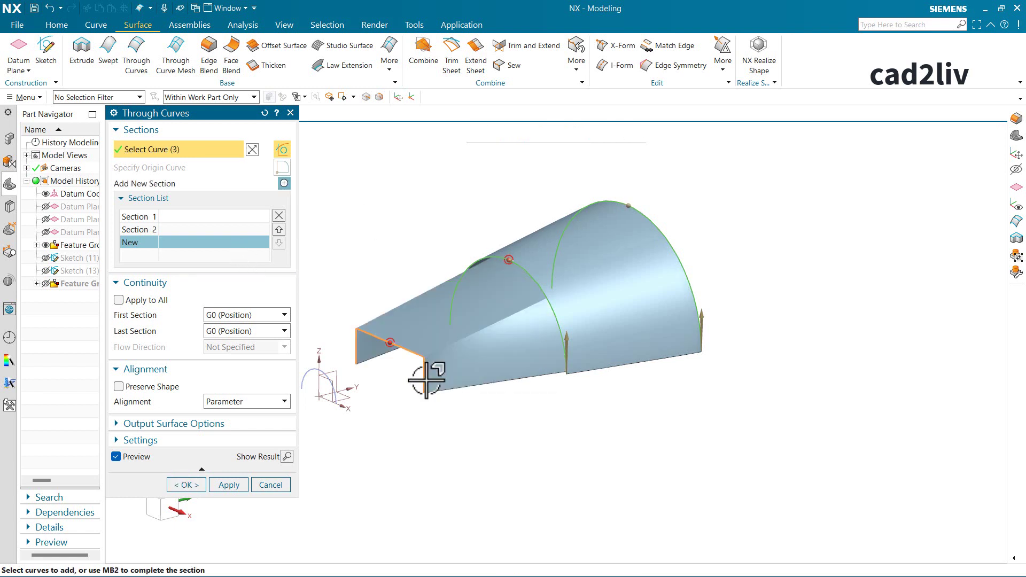
scroll(460, 291, down, 2)
scroll(467, 304, up, 2)
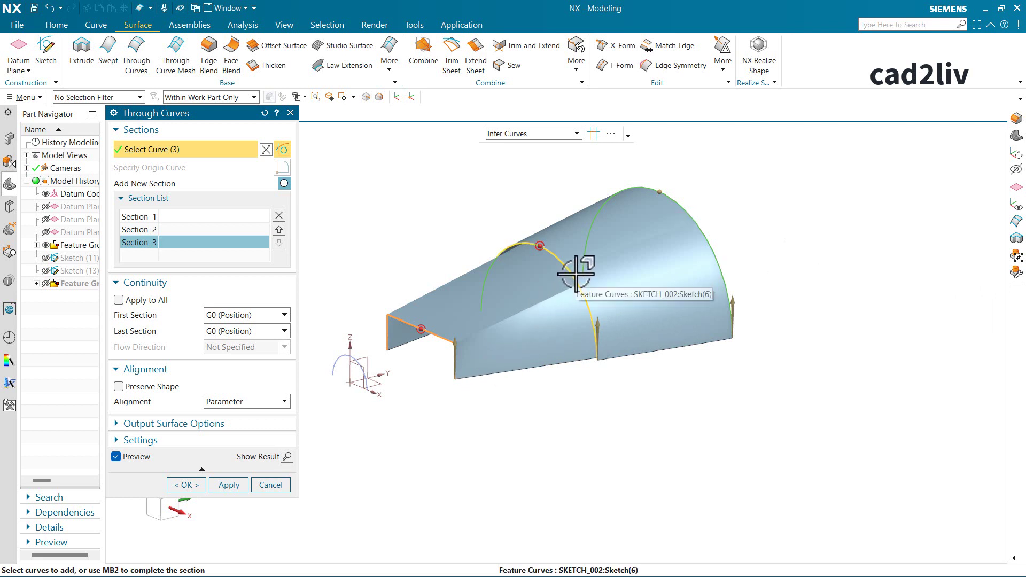
click(684, 216)
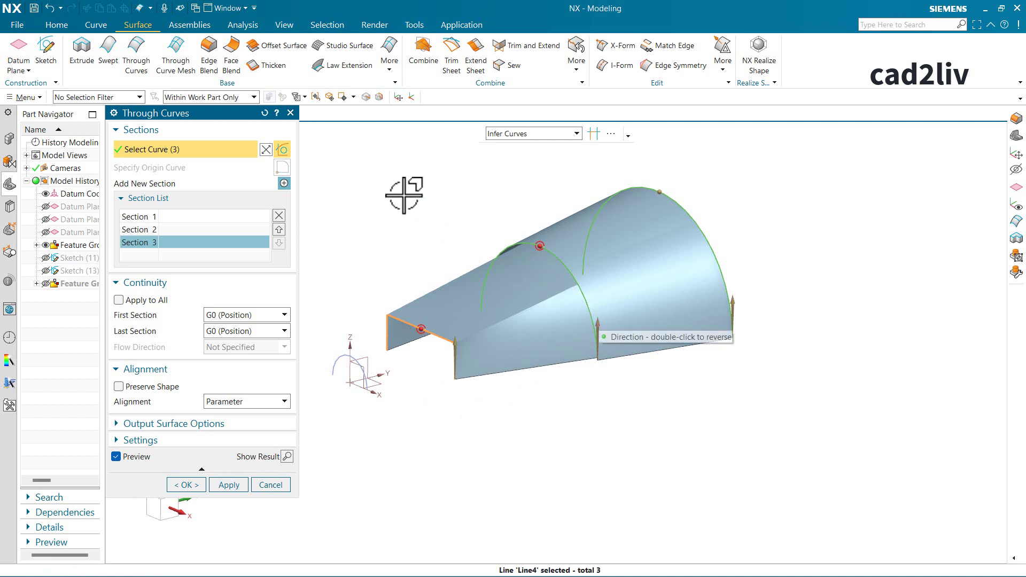
click(290, 113)
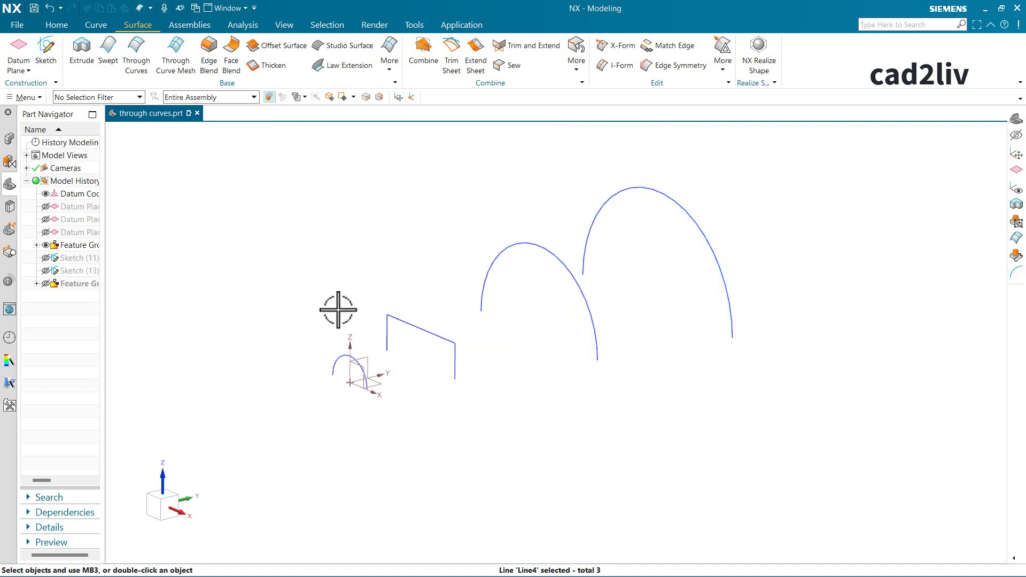
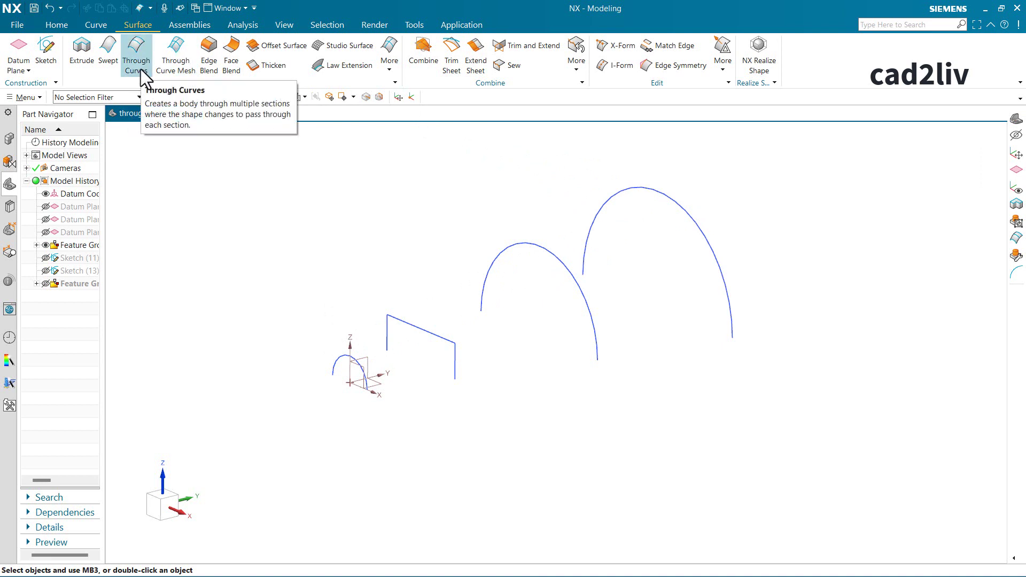
Start a new Through Curves surface with the smallest arc at the origin as first section and the three-line profile as second.
click(139, 53)
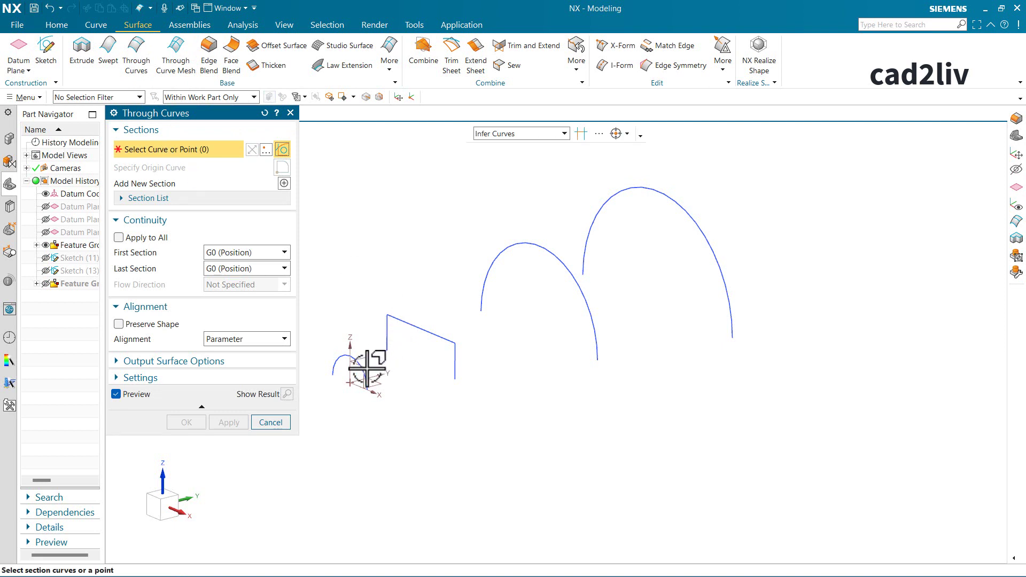
click(351, 357)
middle_click(394, 326)
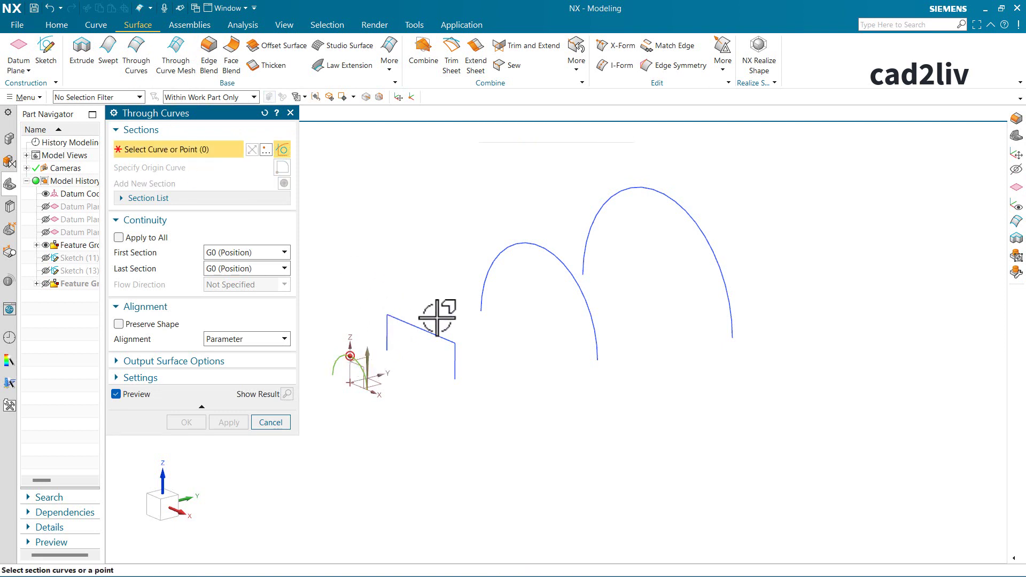
click(459, 368)
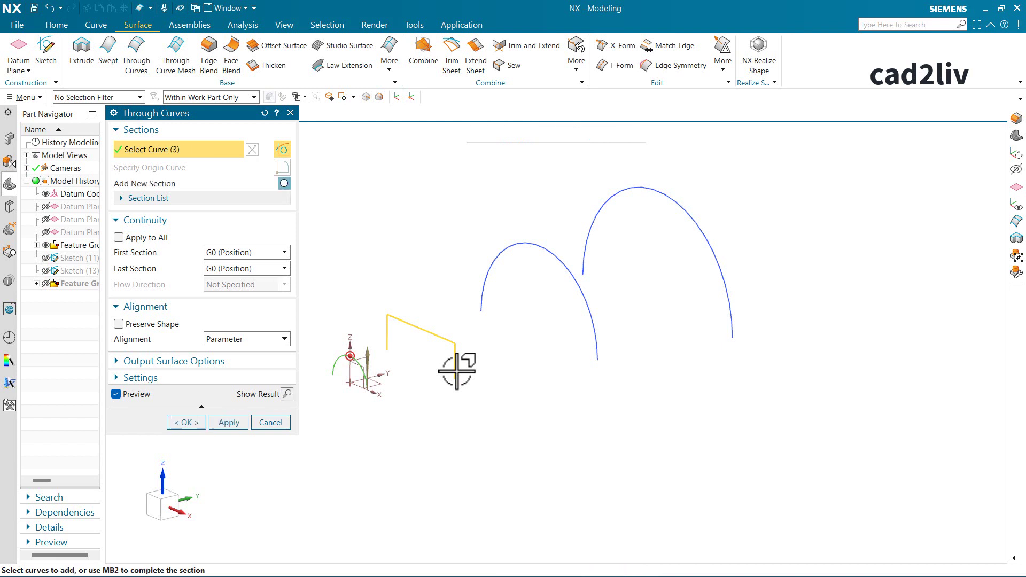
middle_click(431, 276)
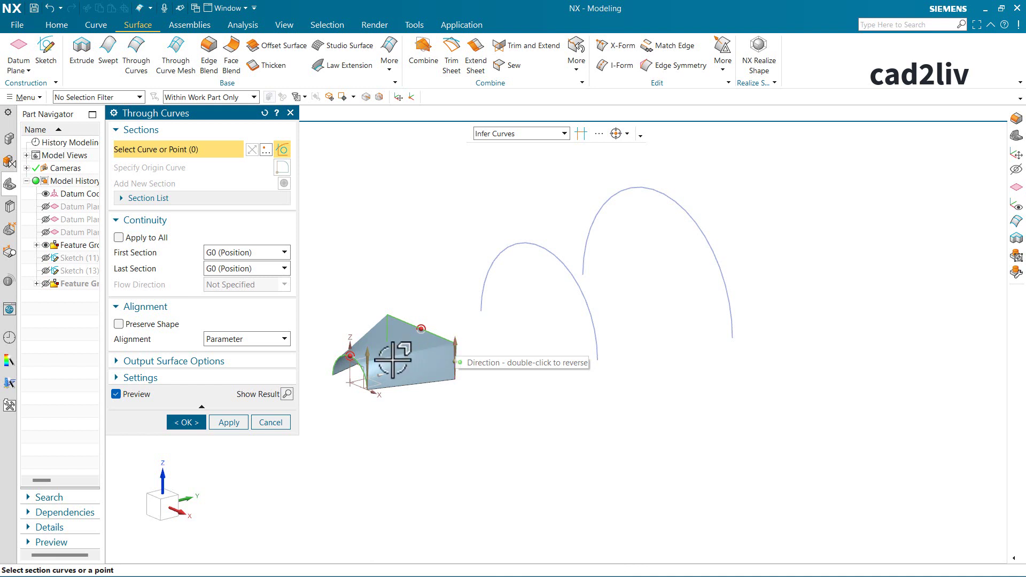
click(369, 370)
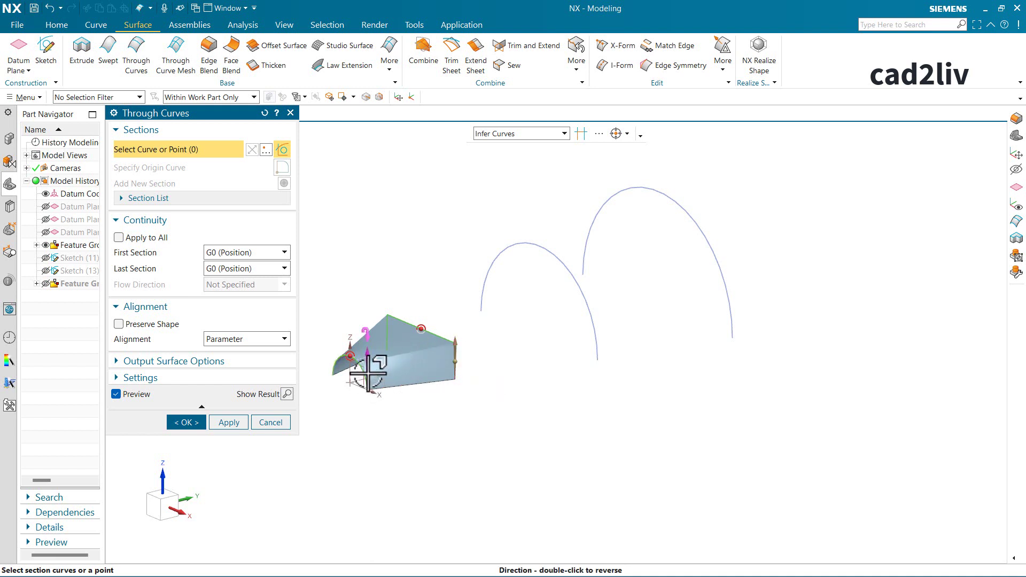
middle_click(369, 370)
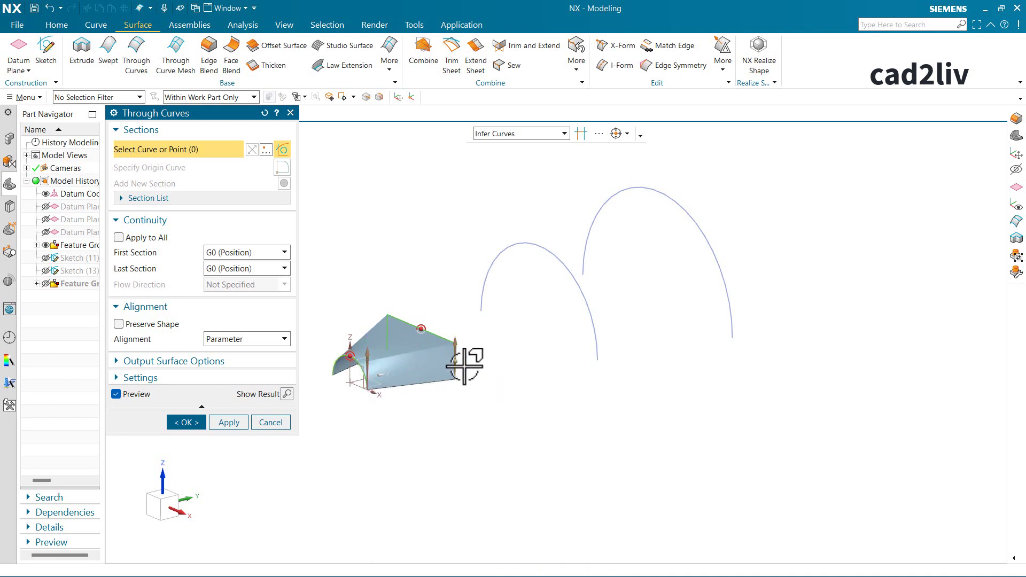
Add the middle arc and the largest arc as the third and fourth sections of the surface.
click(599, 346)
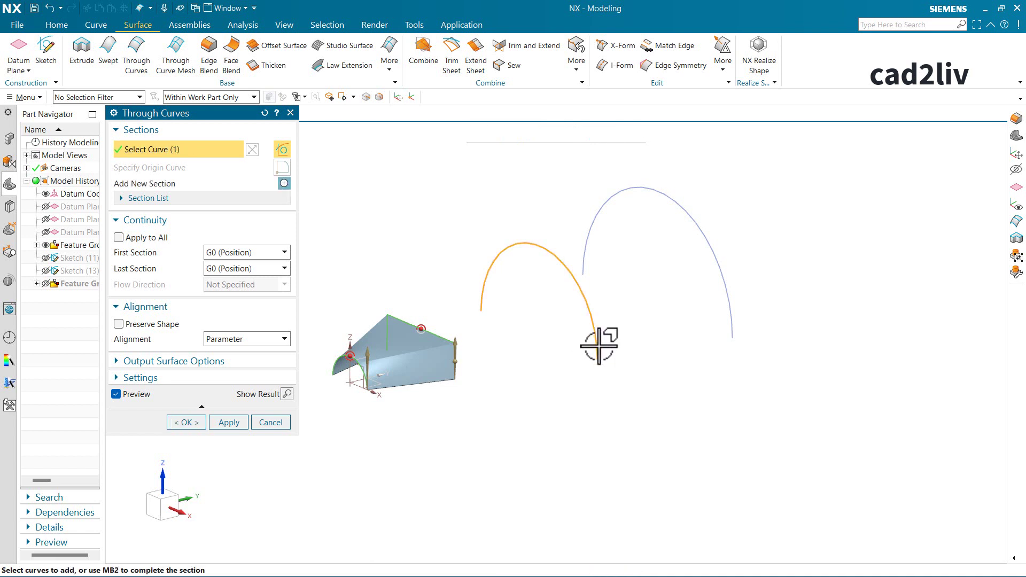
middle_click(634, 296)
click(730, 308)
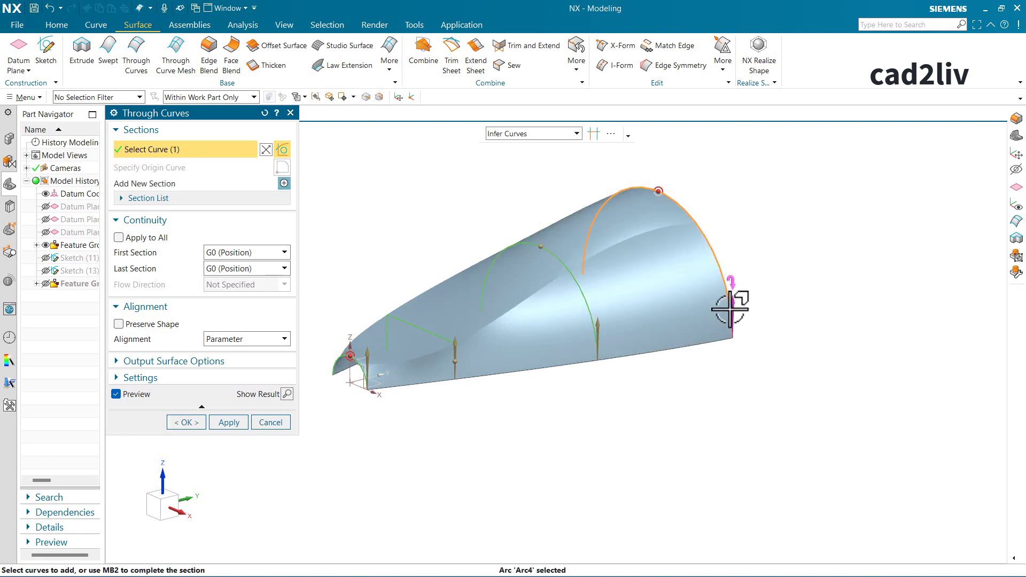
middle_click(775, 307)
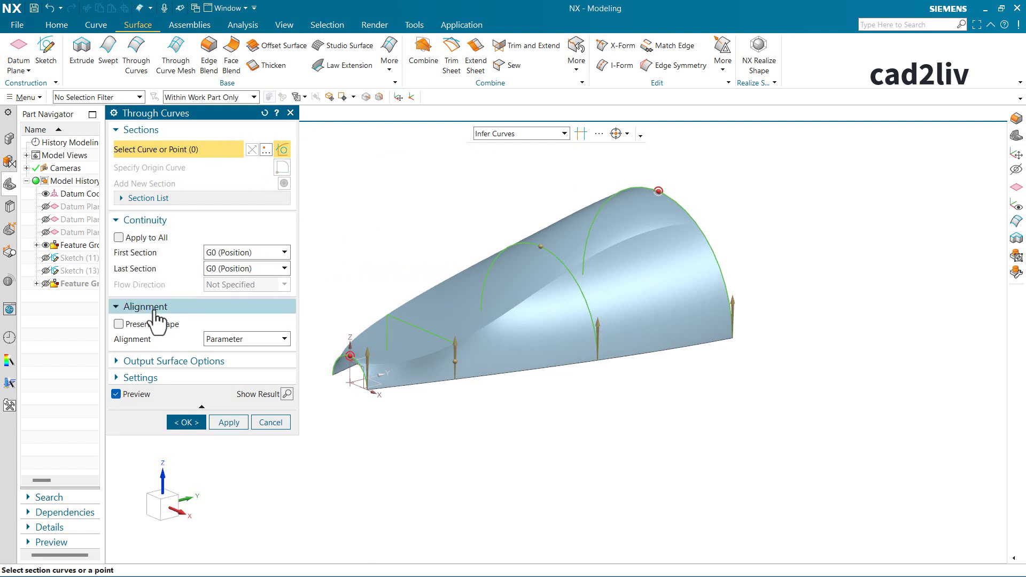
Examine the previewed surface around the three-line profile and review the available alignment methods.
mouse_move(226, 343)
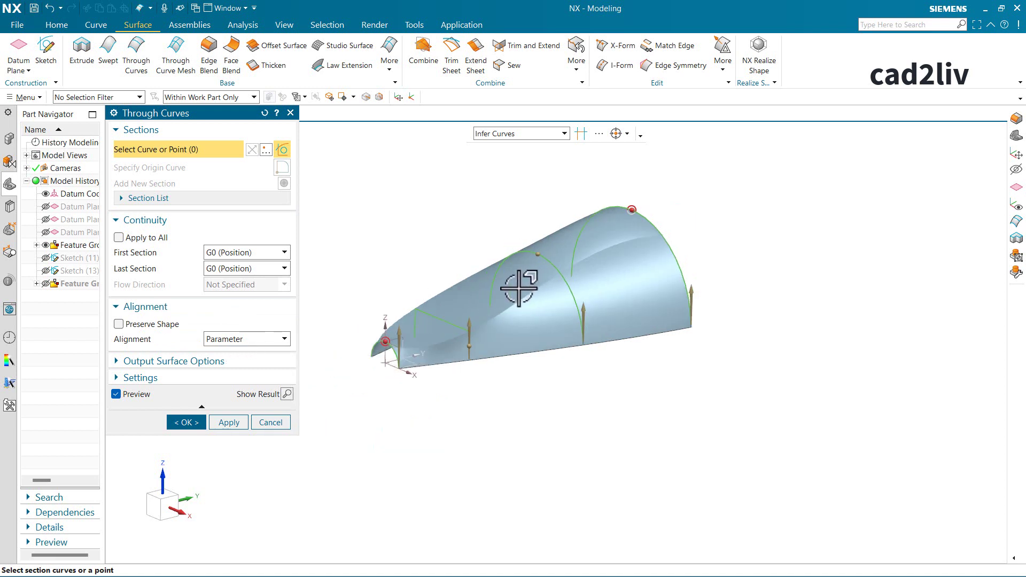
scroll(444, 291, up, 3)
middle_drag(442, 314, 518, 314)
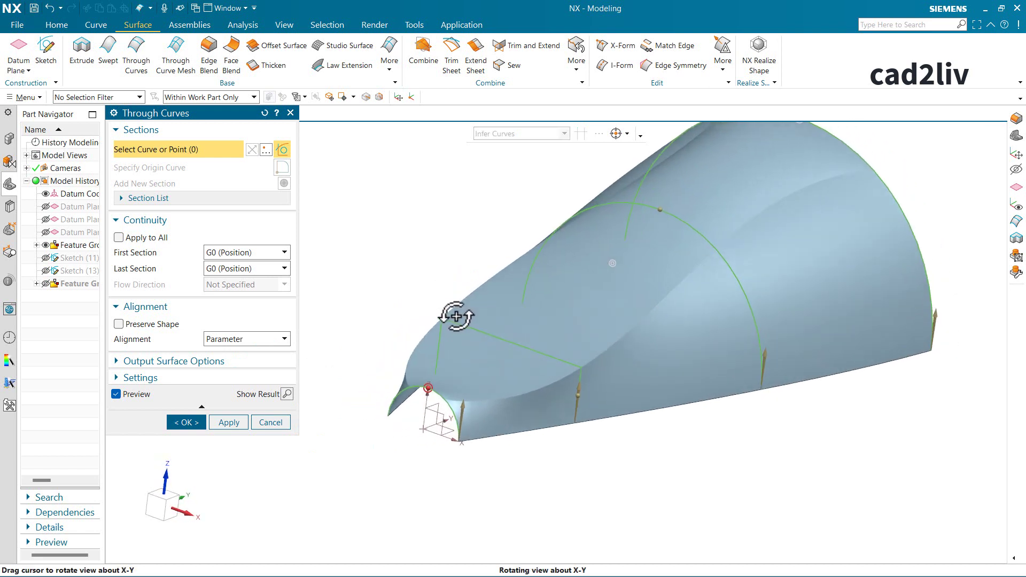
mouse_move(277, 339)
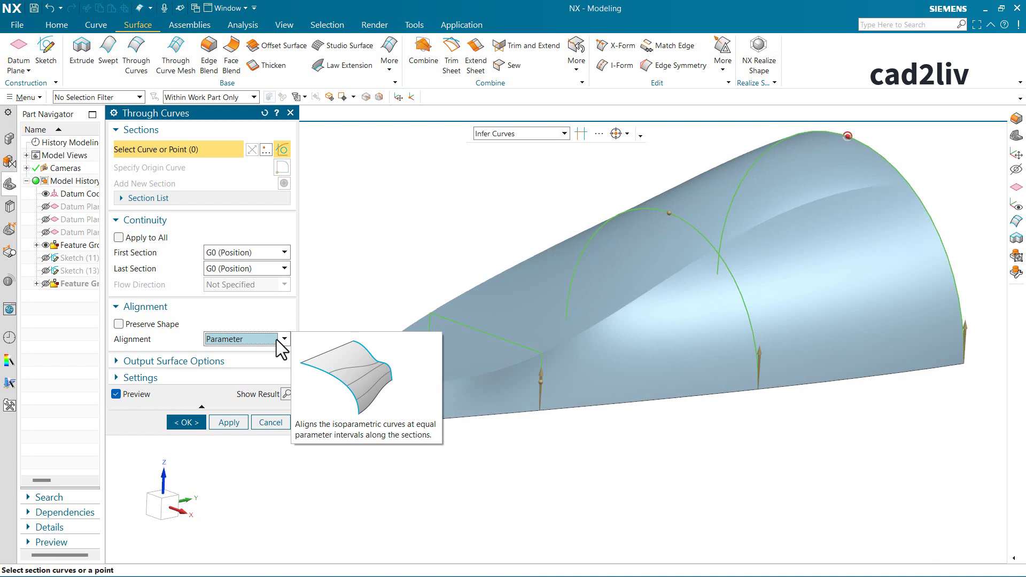
click(277, 339)
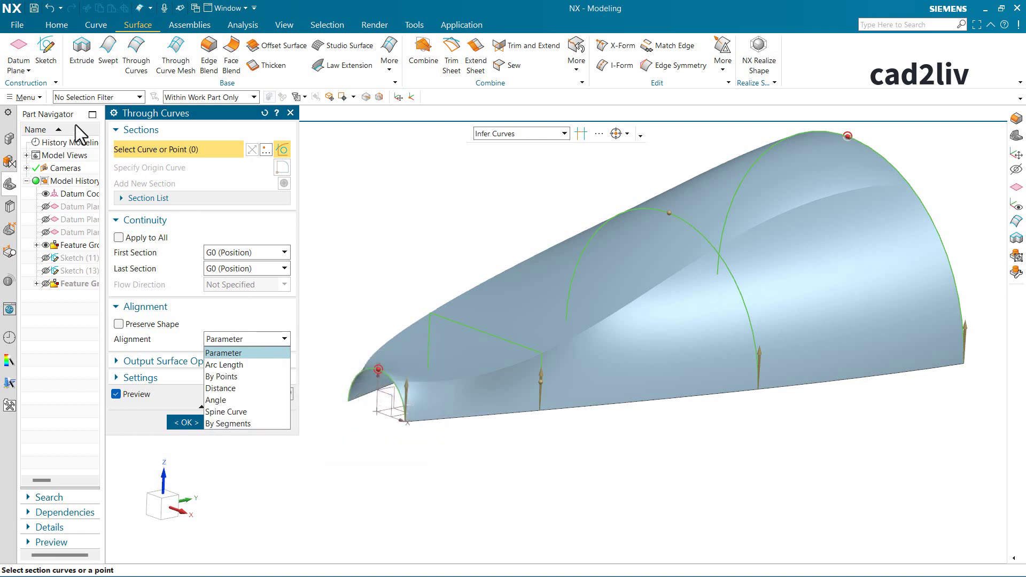
click(27, 97)
click(27, 98)
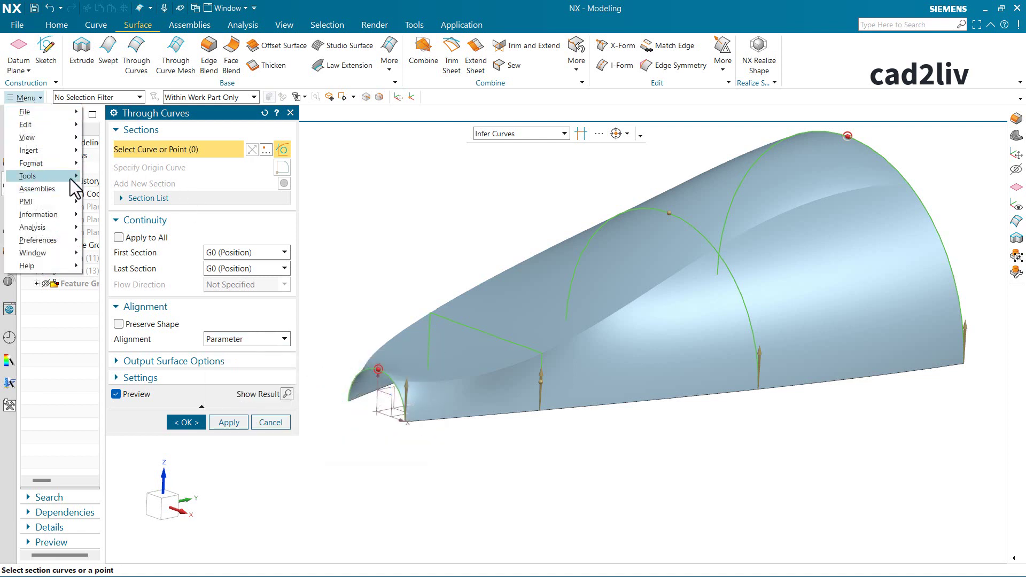
mouse_move(68, 155)
mouse_move(151, 239)
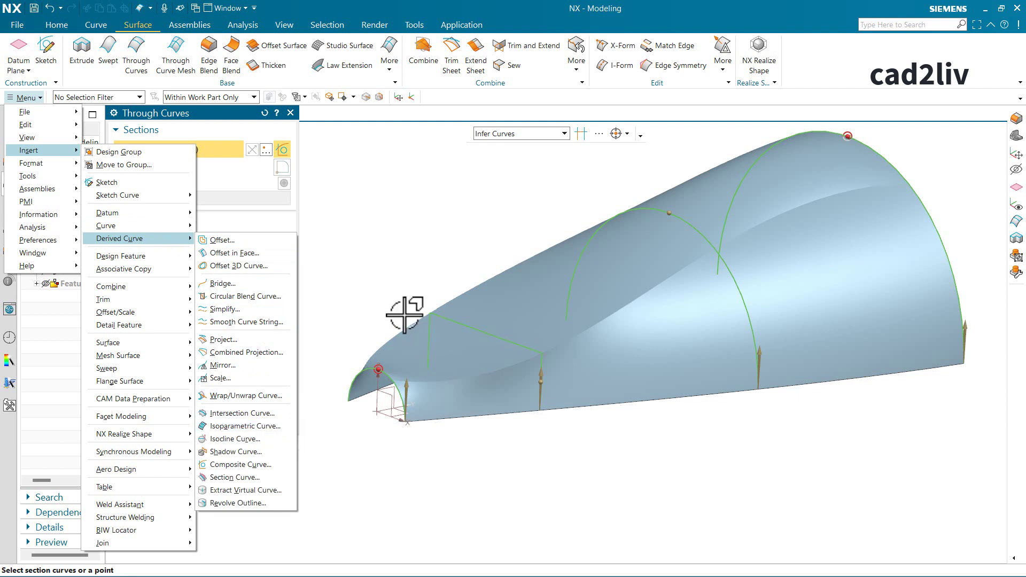
click(216, 112)
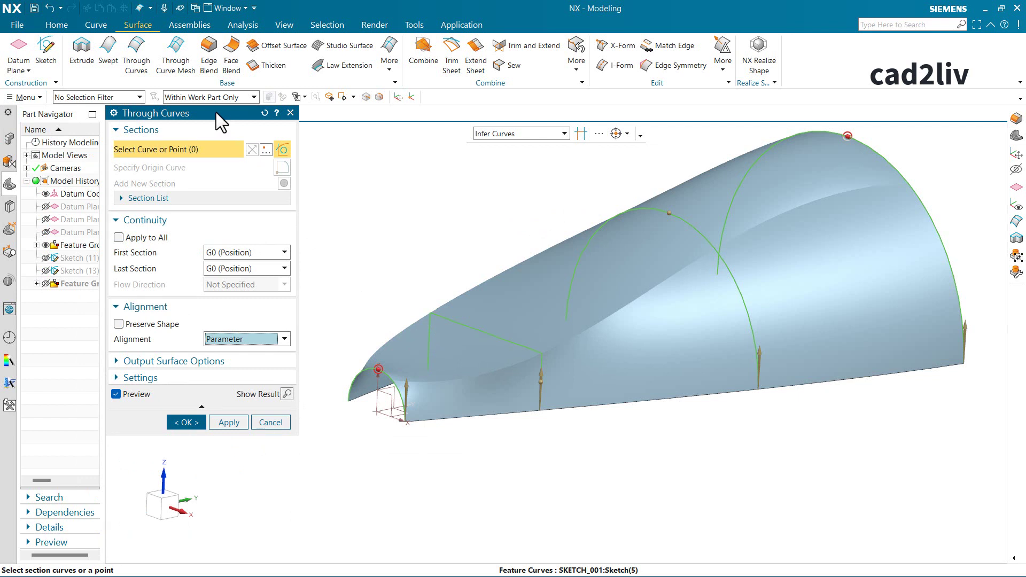
Switch the alignment to By Points and slide the profile corner's alignment points along the three-line profile and both larger arcs, trying 30% on the profile.
click(243, 340)
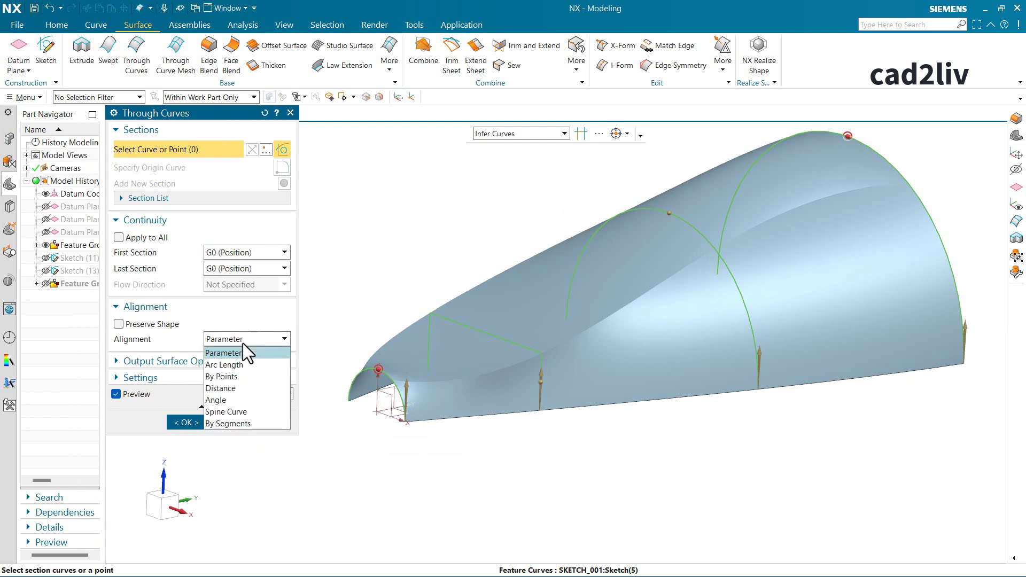
click(257, 380)
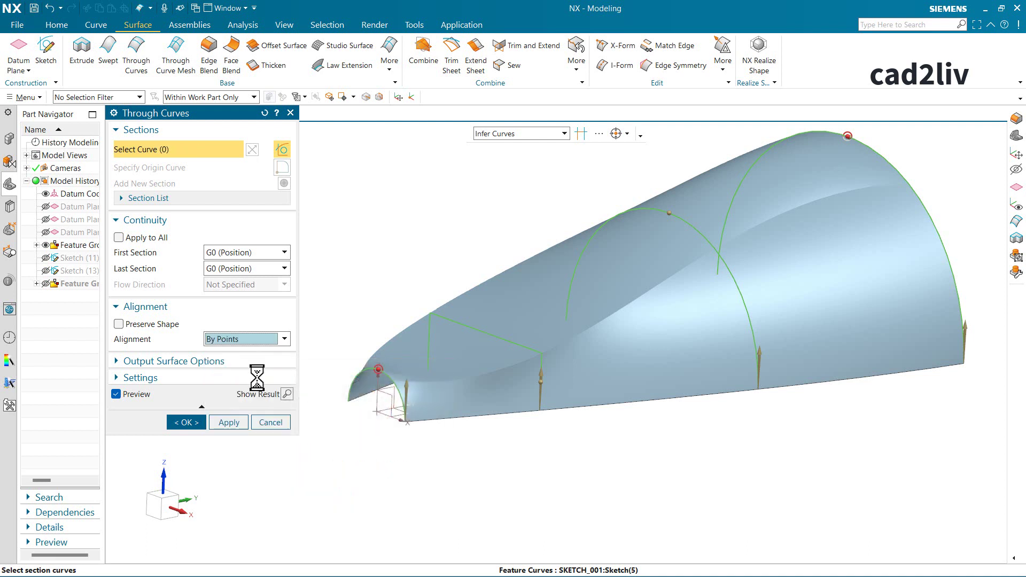
click(541, 348)
drag(530, 348, 523, 346)
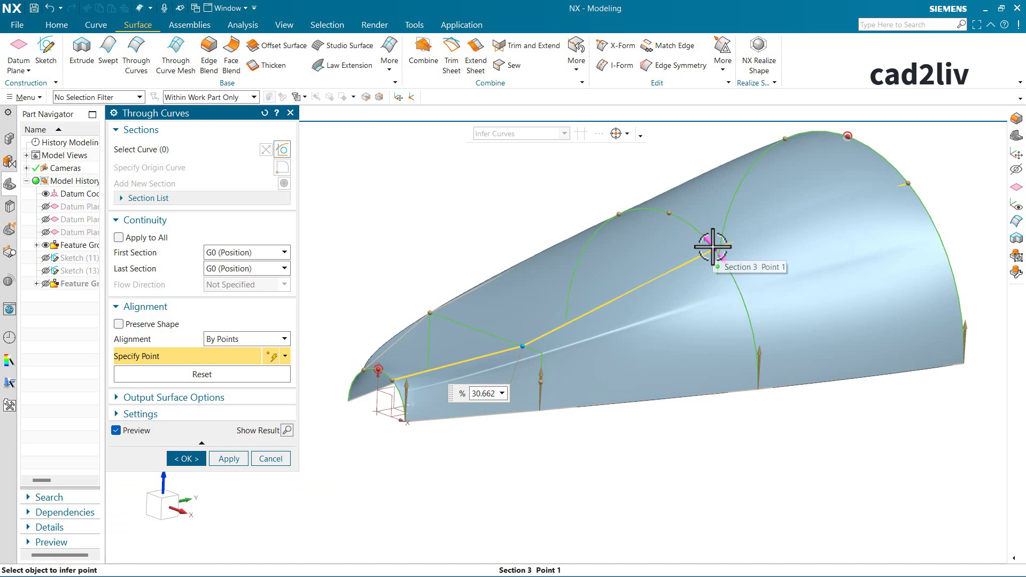
drag(716, 249, 724, 261)
mouse_move(909, 184)
mouse_down()
mouse_move(923, 204)
mouse_move(915, 197)
mouse_up()
click(502, 329)
text(30)
key(Return)
drag(519, 346, 523, 346)
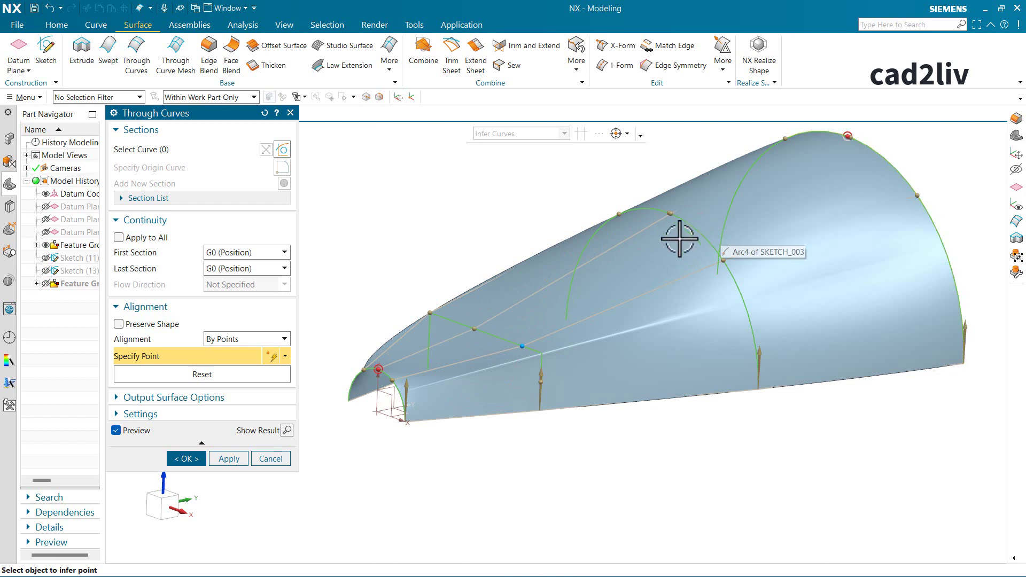
Add more alignment points along the upper line of the three-line profile and slide one matching point on the middle arc to about 44.4%.
click(480, 330)
drag(481, 331, 473, 328)
drag(679, 221, 684, 220)
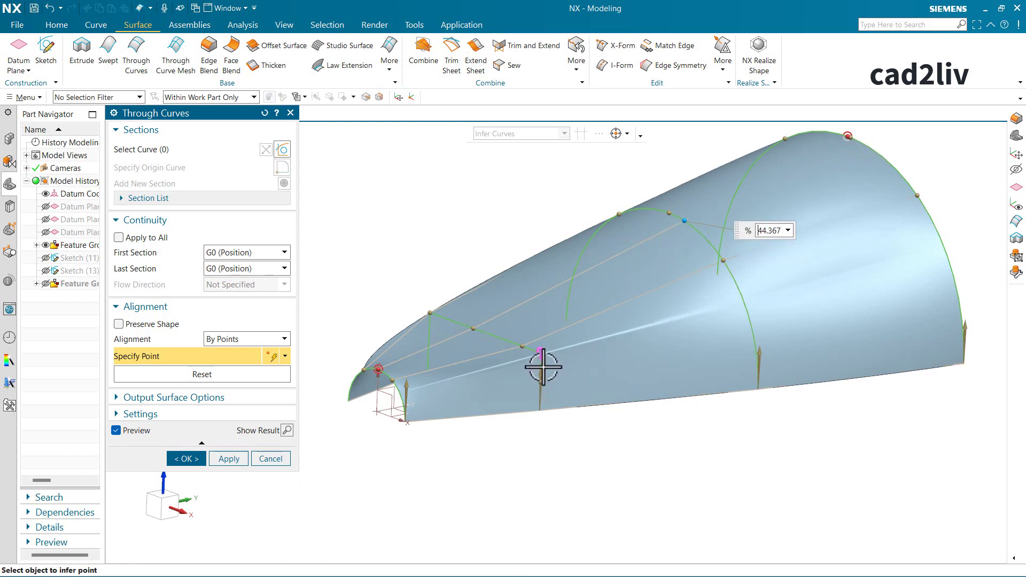
drag(540, 349, 496, 337)
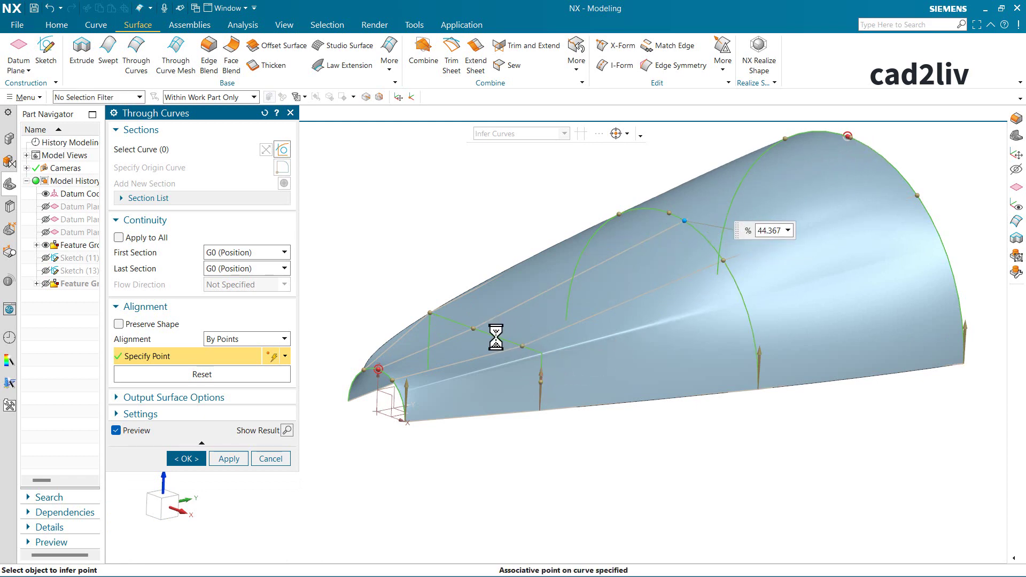
click(442, 316)
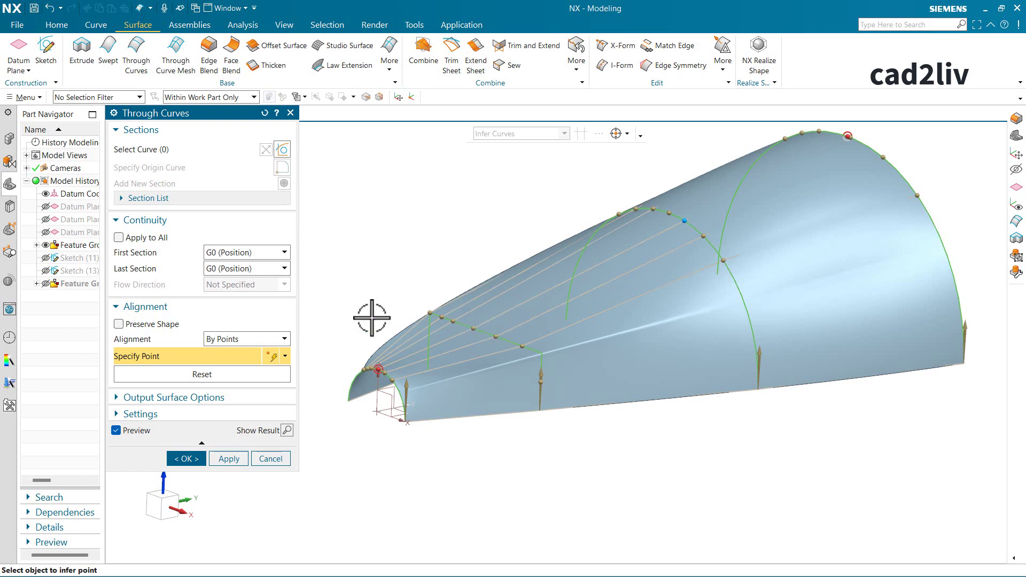
Try Angle alignment for the surface with the Y-axis as axis vector and the origin as axis point.
click(253, 339)
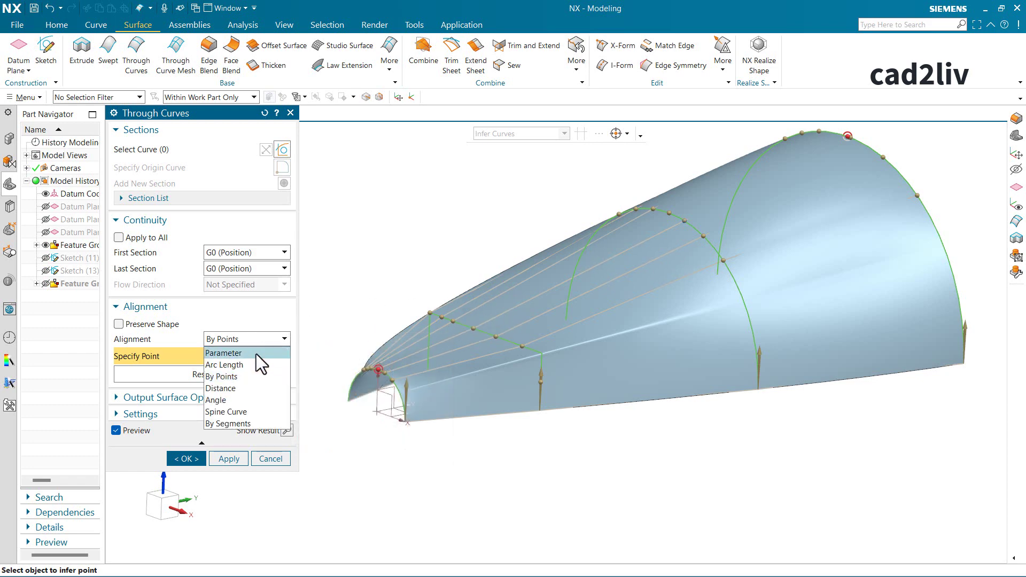
click(249, 399)
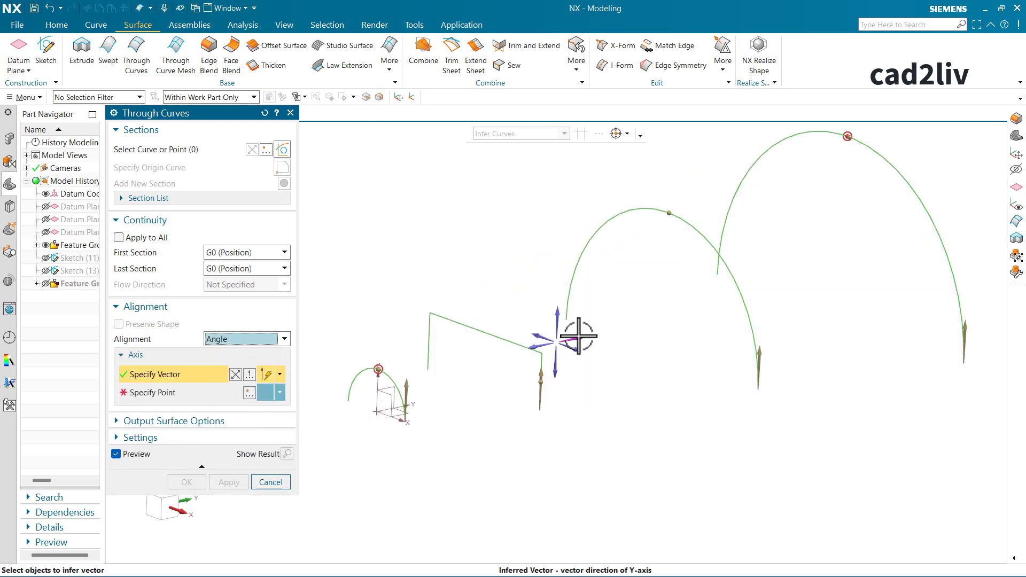
click(578, 336)
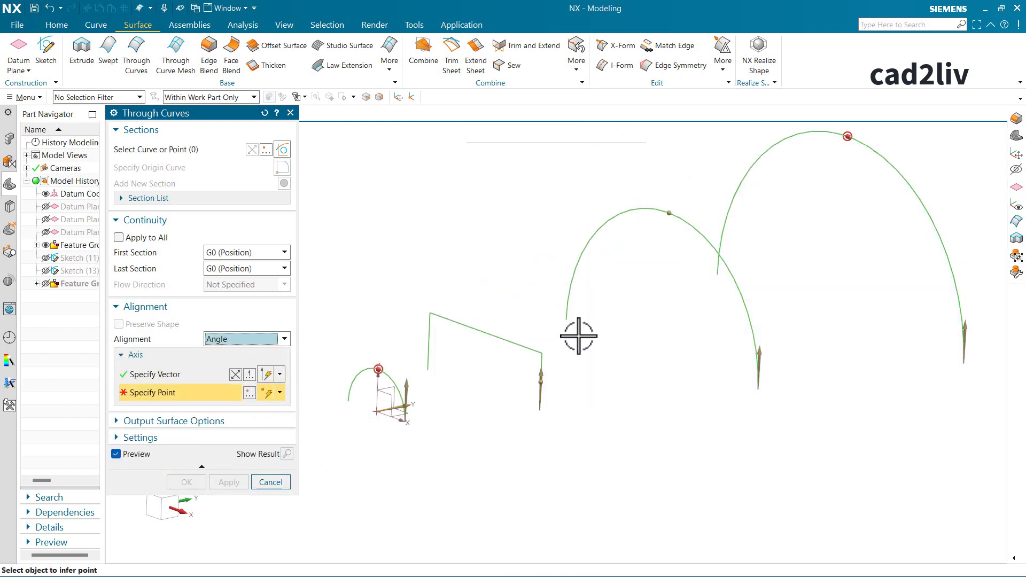
click(376, 411)
mouse_move(493, 348)
middle_down()
mouse_move(527, 355)
mouse_move(488, 348)
middle_up()
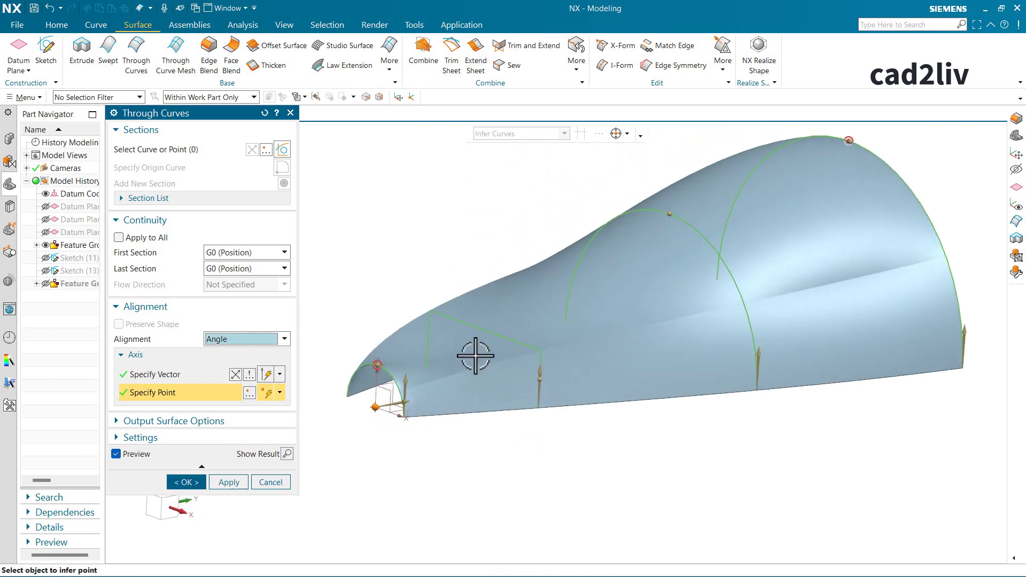
Set the alignment to Parameter and create the Through Curves surface.
click(273, 339)
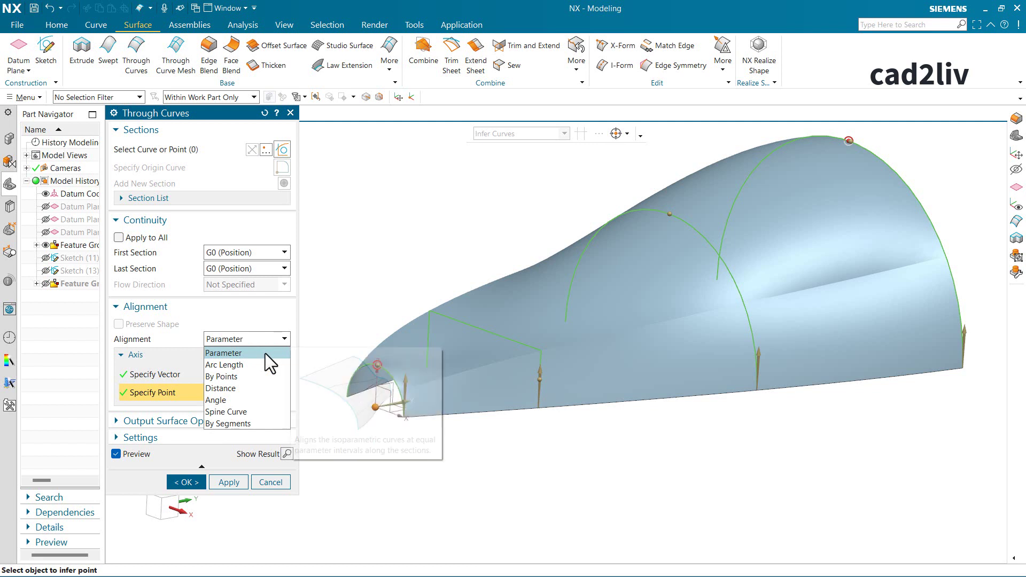
click(266, 353)
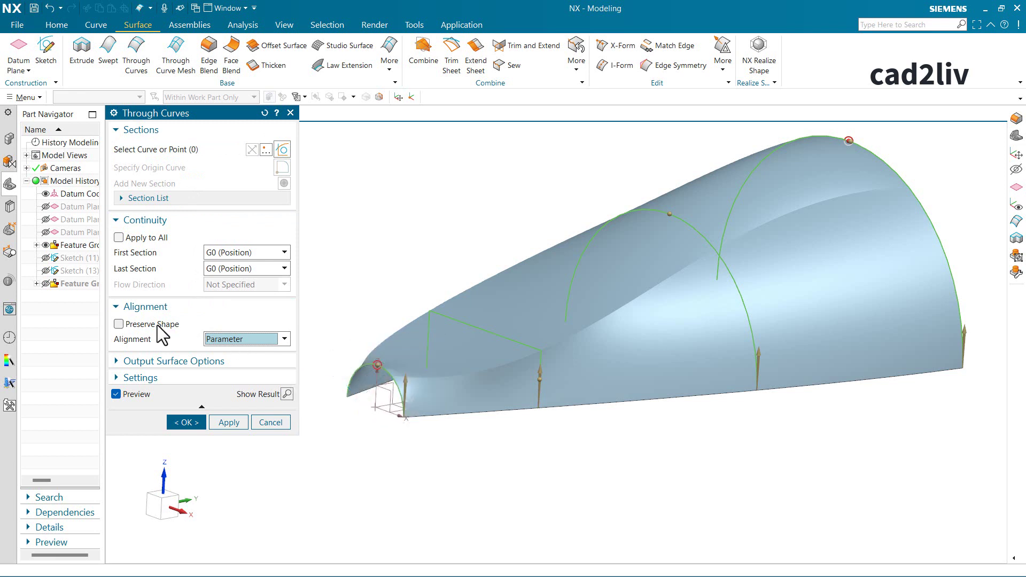
click(184, 421)
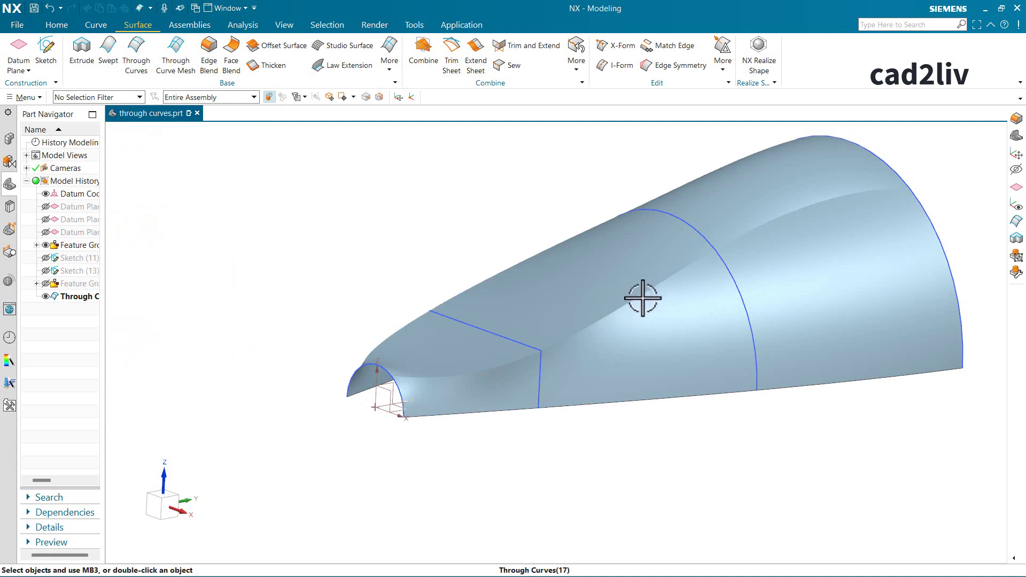
middle_drag(508, 301, 598, 328)
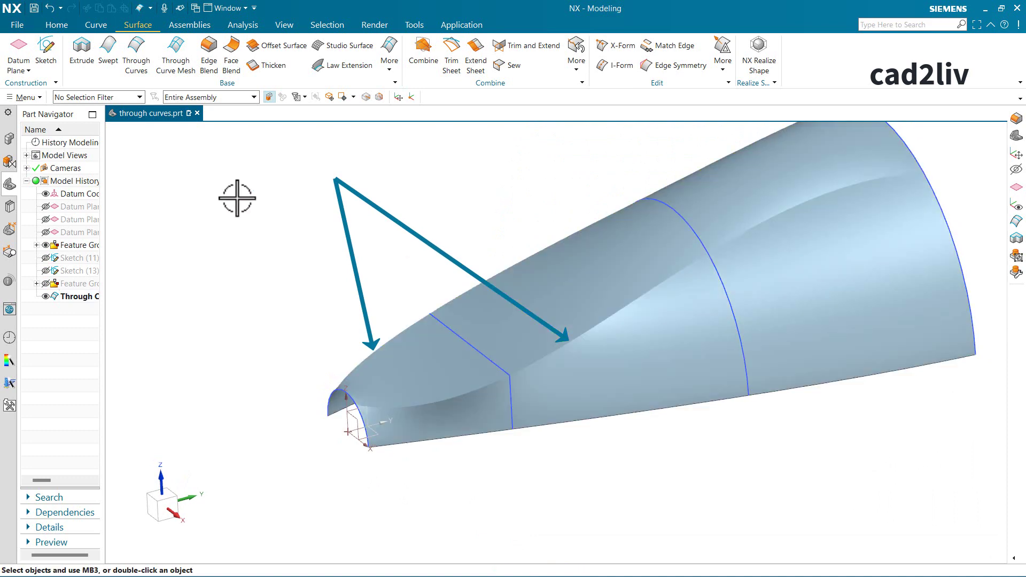
click(211, 53)
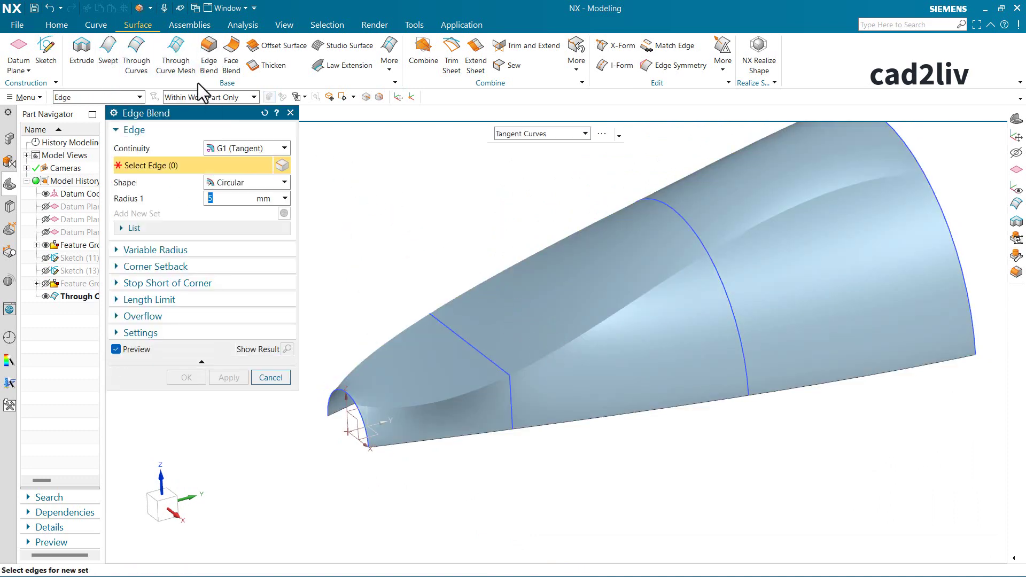
click(270, 378)
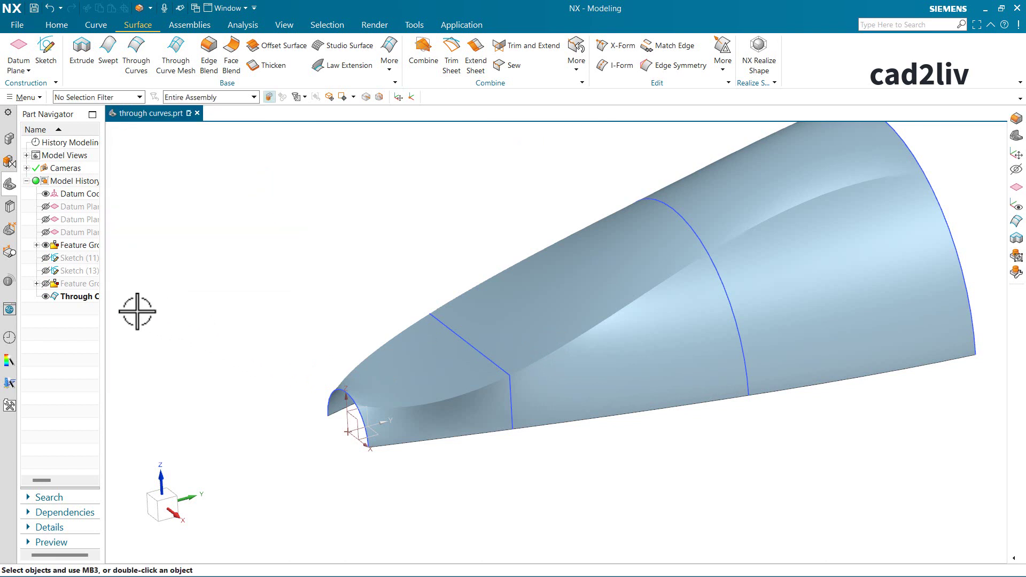
Edit the Through Curves surface with rollback and enable Preserve Shape for its alignment.
click(70, 298)
right_click(70, 299)
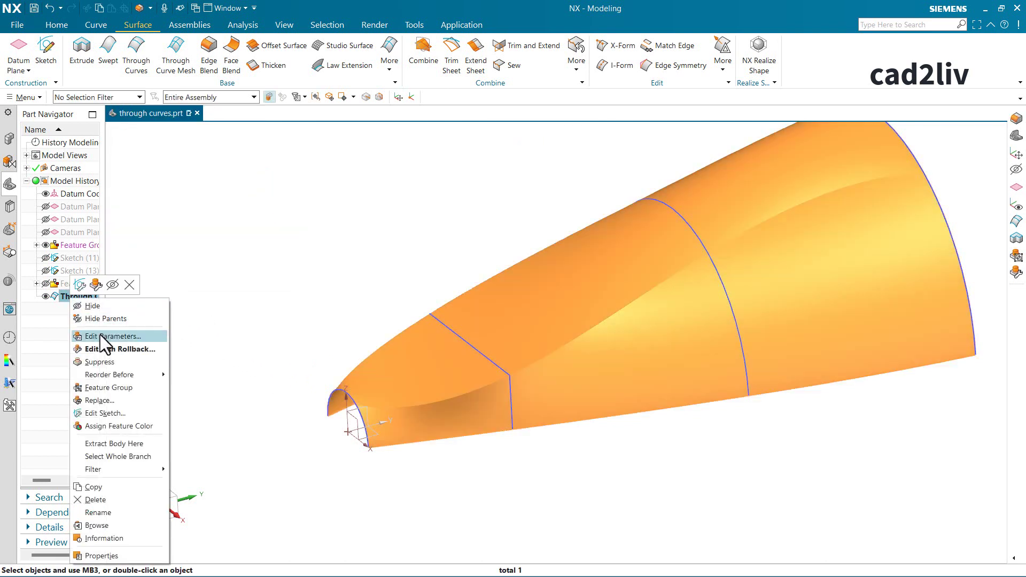
click(101, 349)
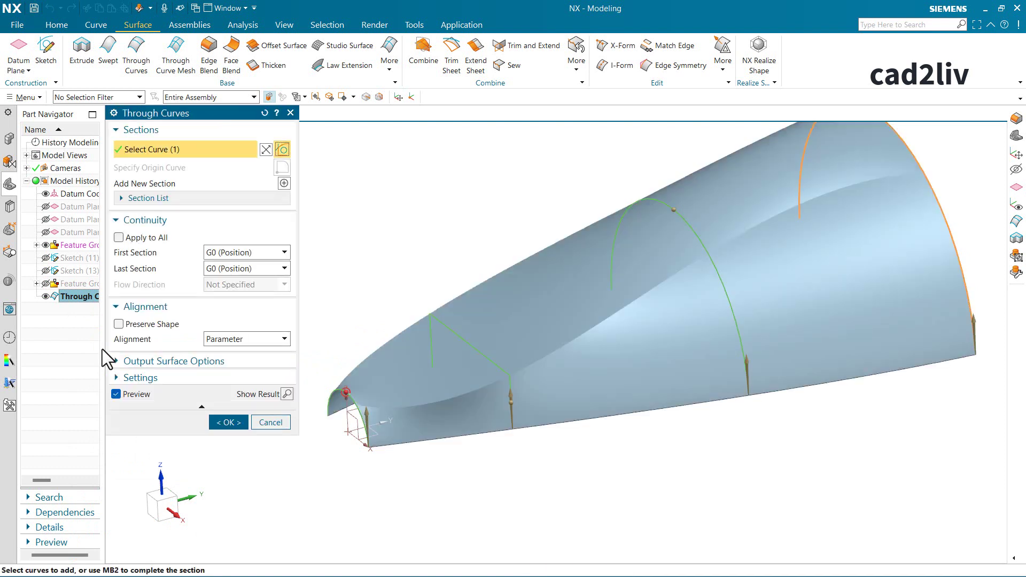
click(119, 325)
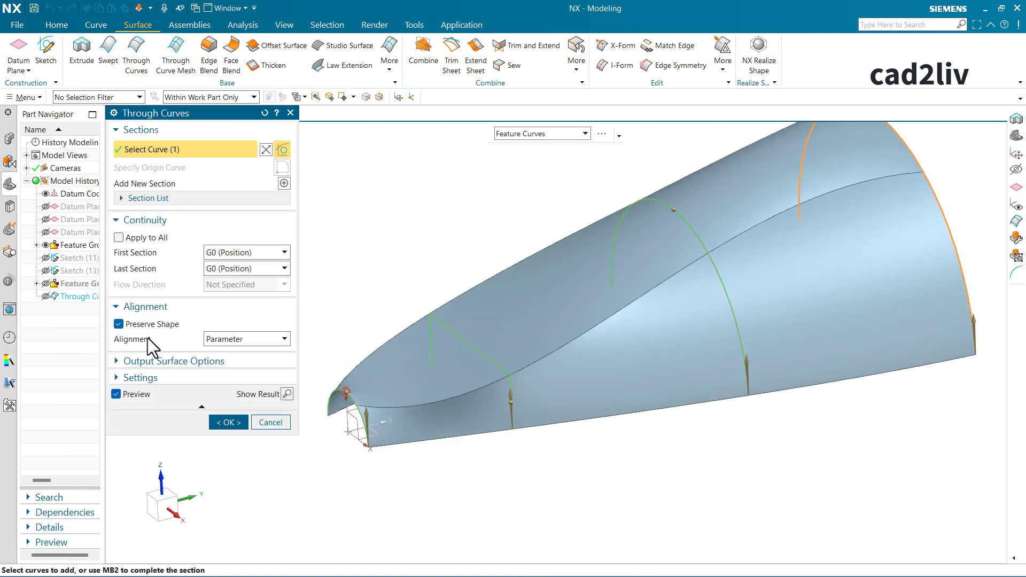
click(227, 421)
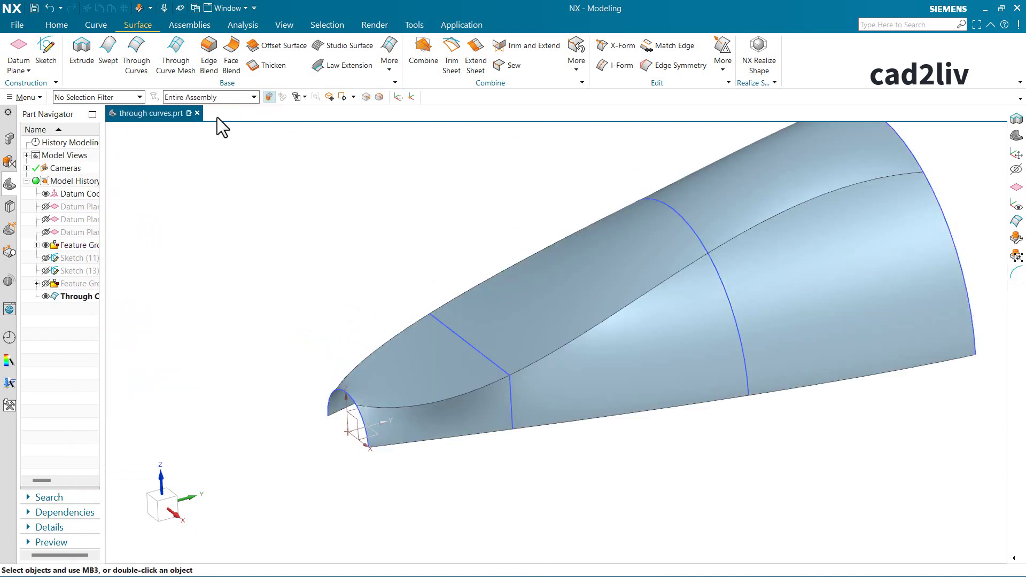
Apply a 20 mm circular Edge Blend to the long curved edge running from the smallest to the largest arc.
click(202, 56)
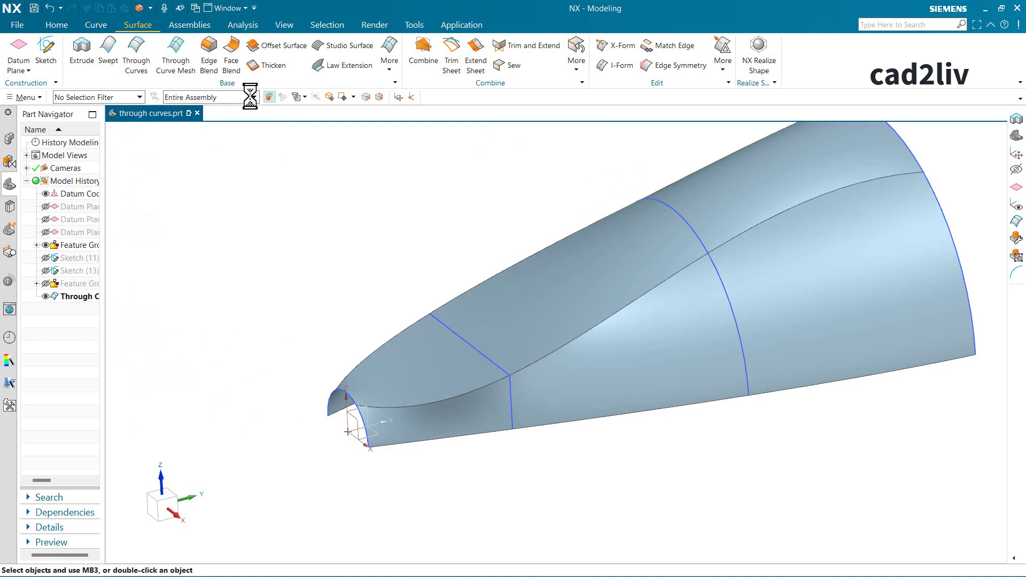
click(556, 355)
drag(550, 350, 652, 288)
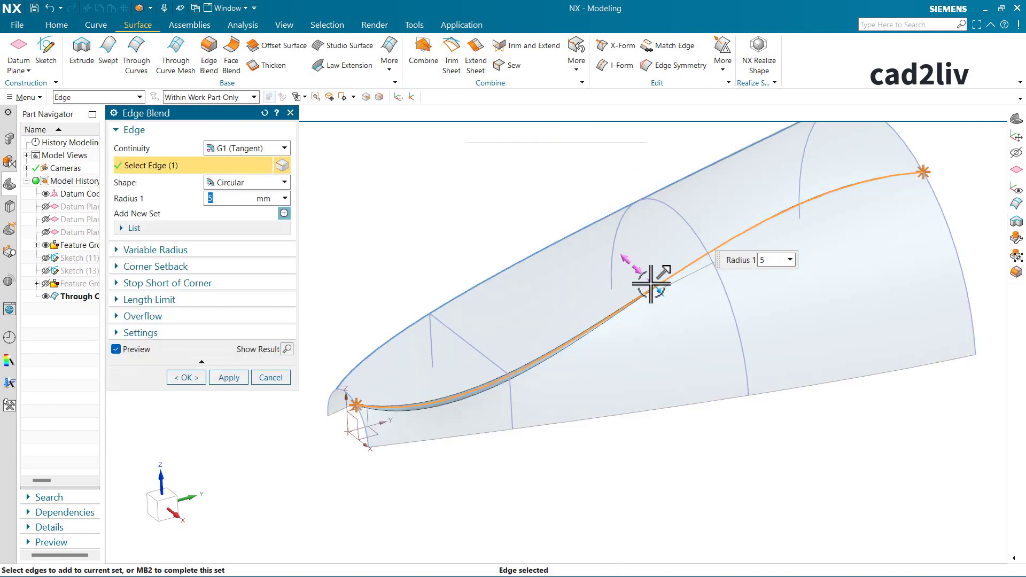
text(20)
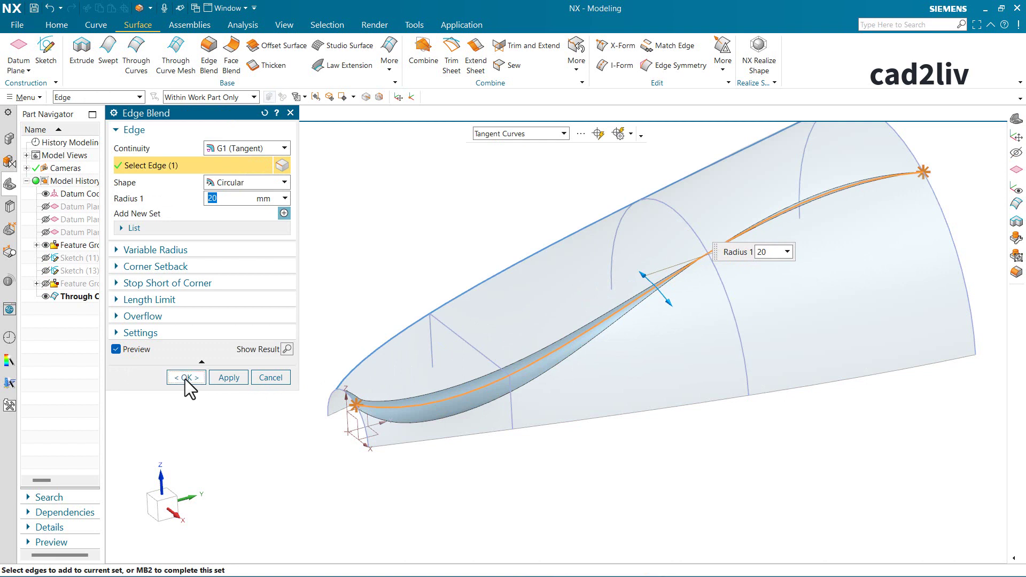
click(185, 378)
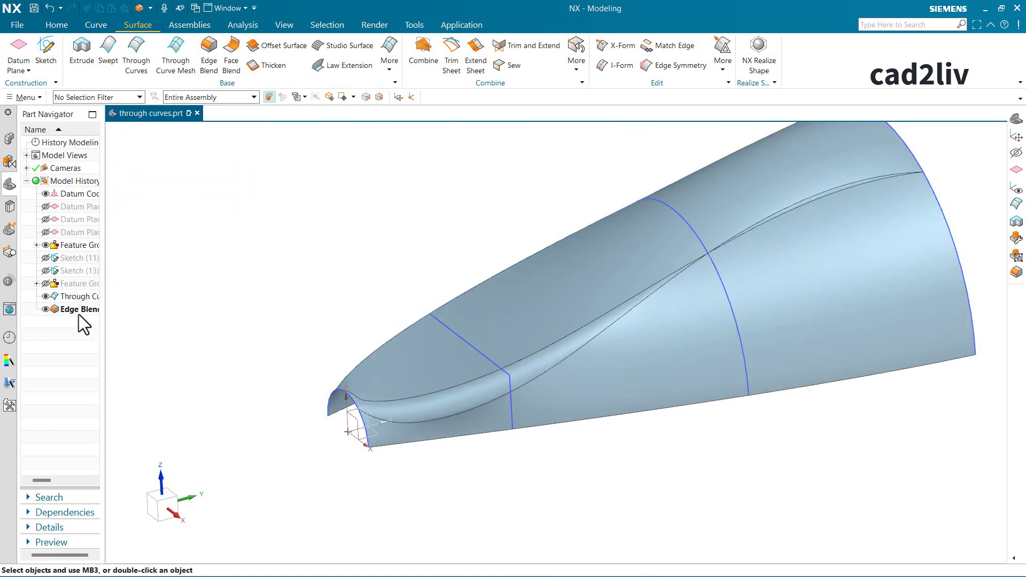
Delete the edge blend and inspect the sharp edges along the surface.
click(79, 310)
key(Delete)
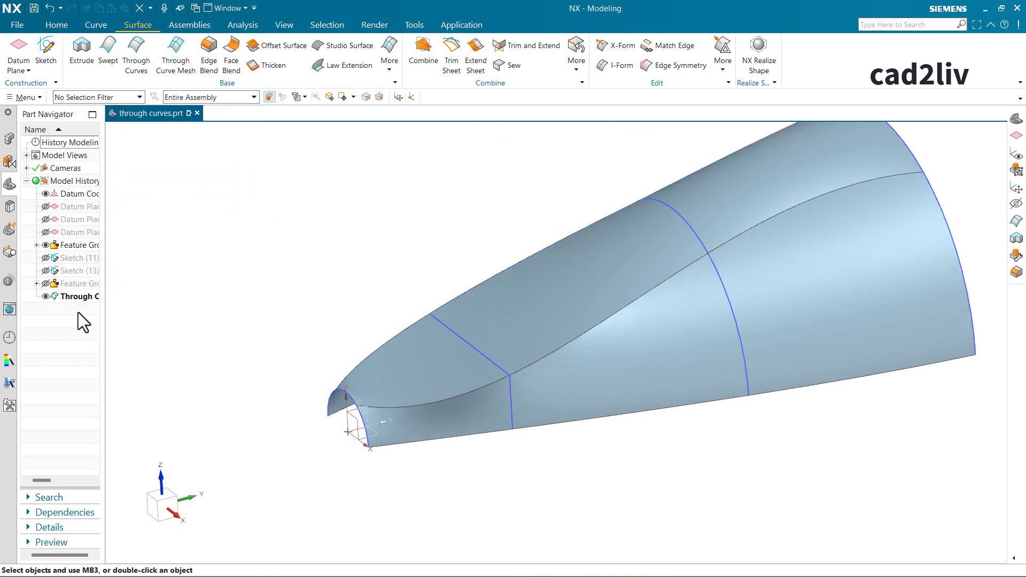
scroll(177, 284, down, 2)
scroll(447, 218, up, 2)
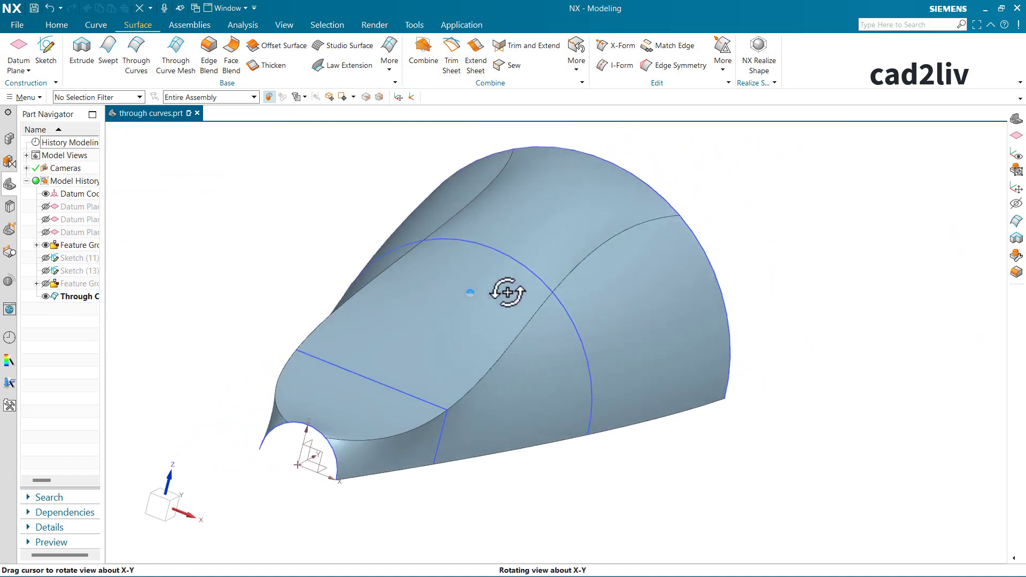
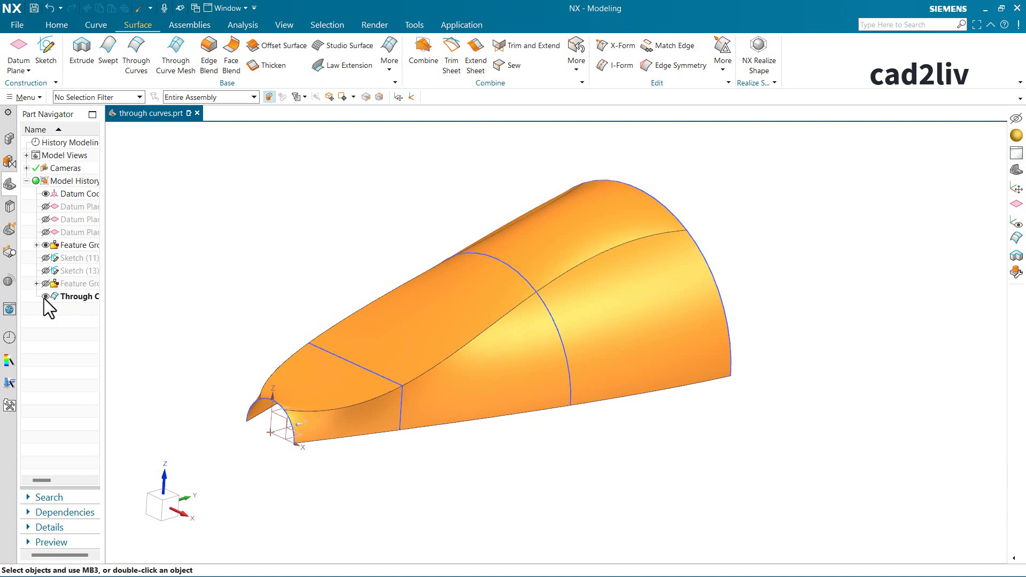
Hide the feature group containing the arc and line sections, and show the feature group containing the two extruded sheets.
click(45, 246)
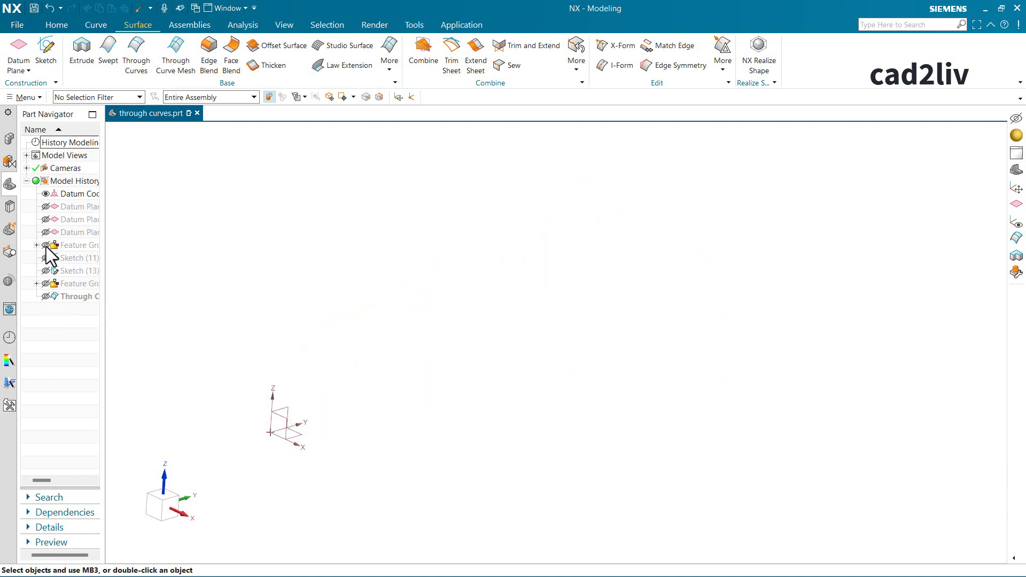
click(46, 284)
scroll(510, 257, down, 2)
scroll(481, 350, up, 2)
middle_drag(479, 344, 454, 355)
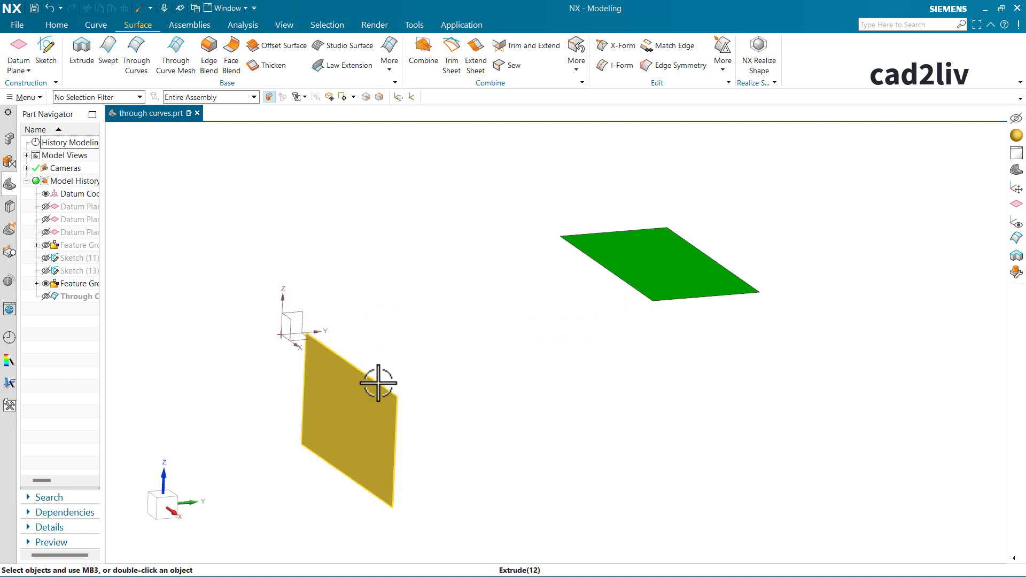
middle_drag(380, 380, 368, 375)
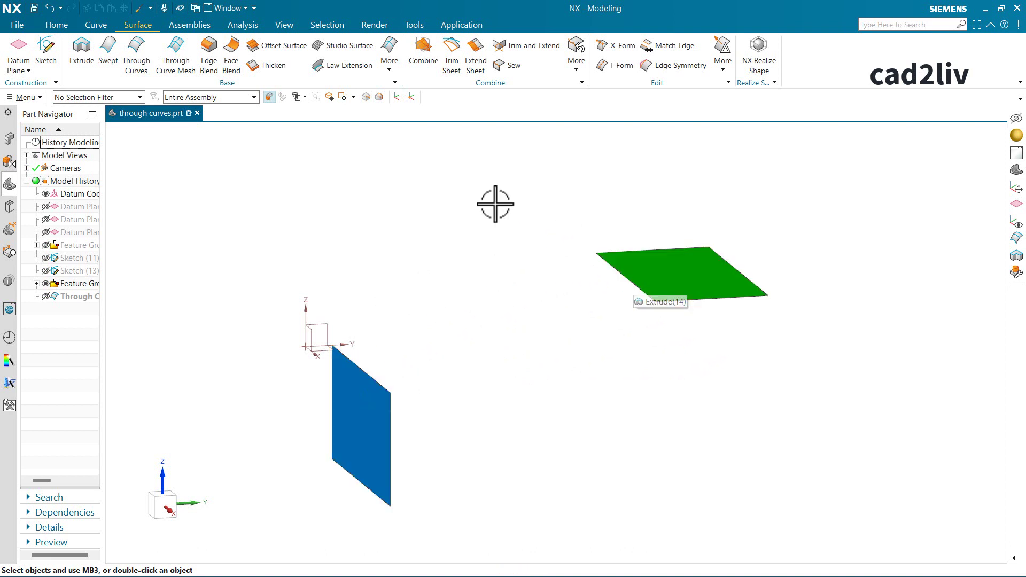
Start a Through Curves surface and reposition its dialog just below the part's file tab.
click(138, 63)
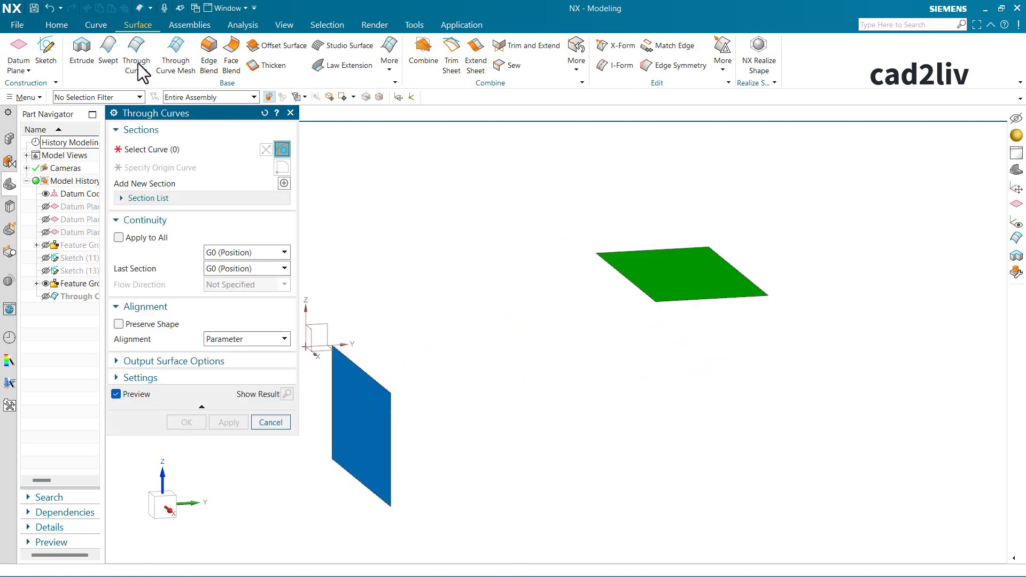
click(371, 377)
shift+click(373, 377)
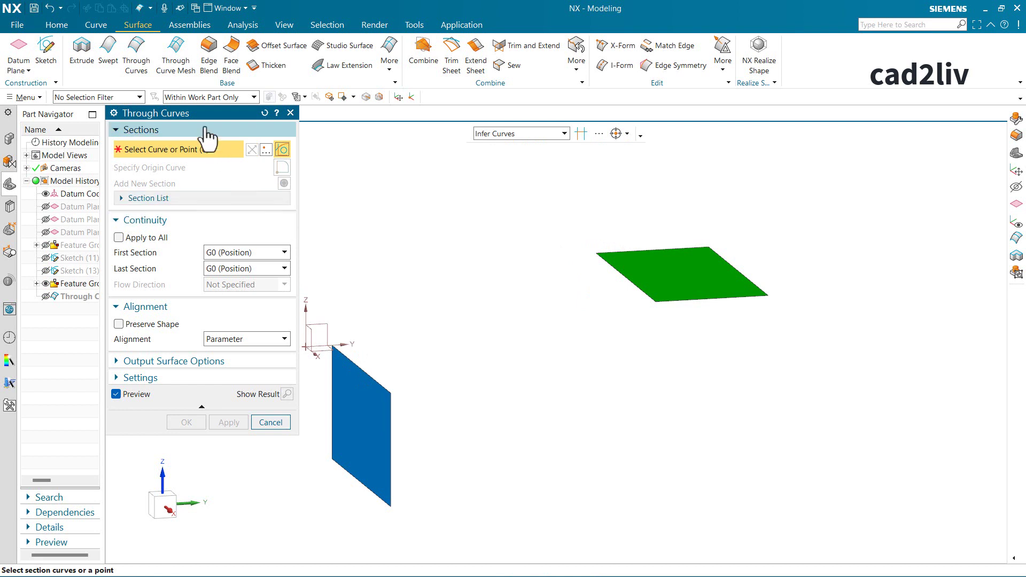
drag(192, 113, 192, 140)
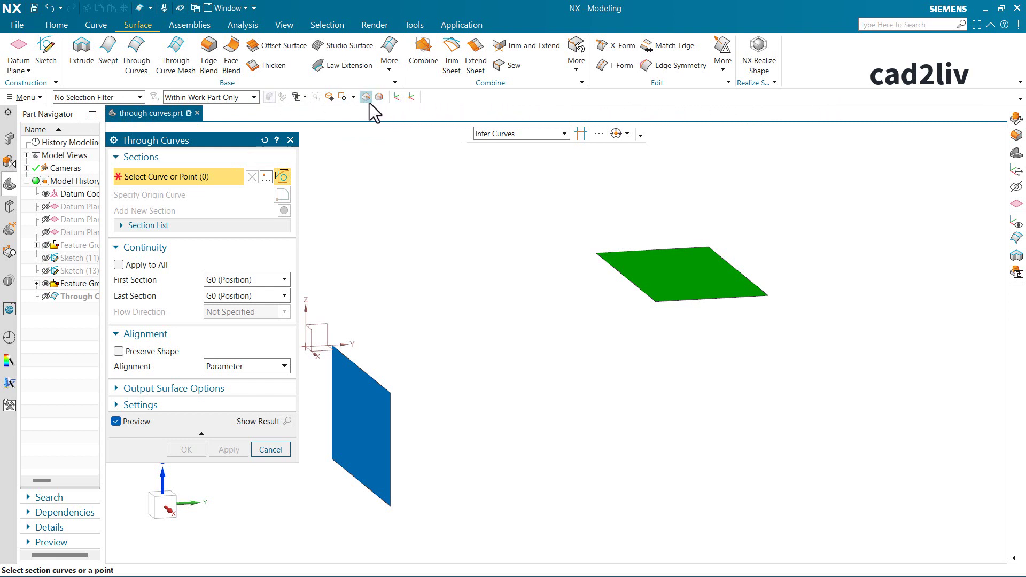
Examine the selection filter types available for picking Through Curves sections, such as curve, edge, face, point and sketch.
click(122, 98)
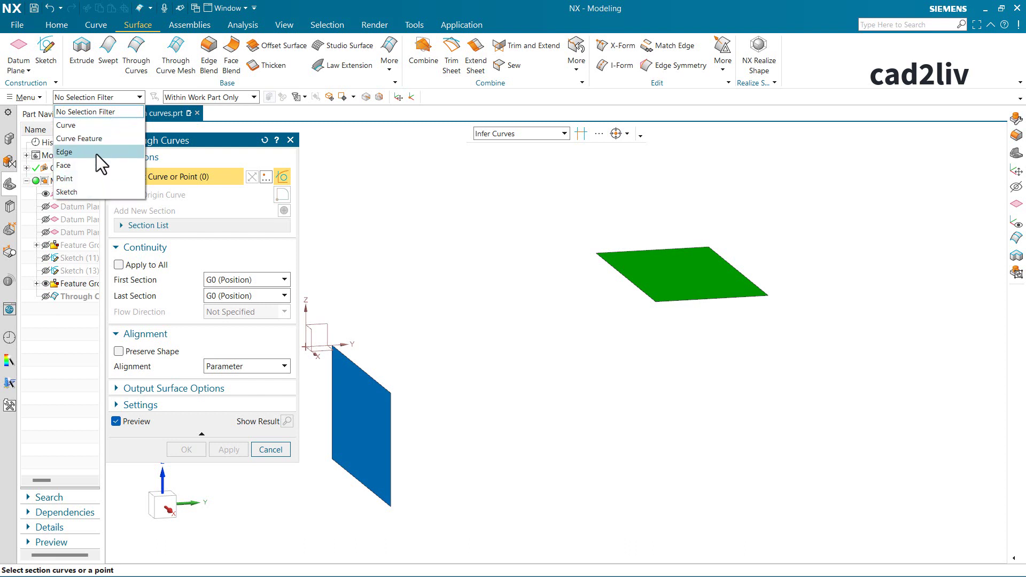
click(191, 182)
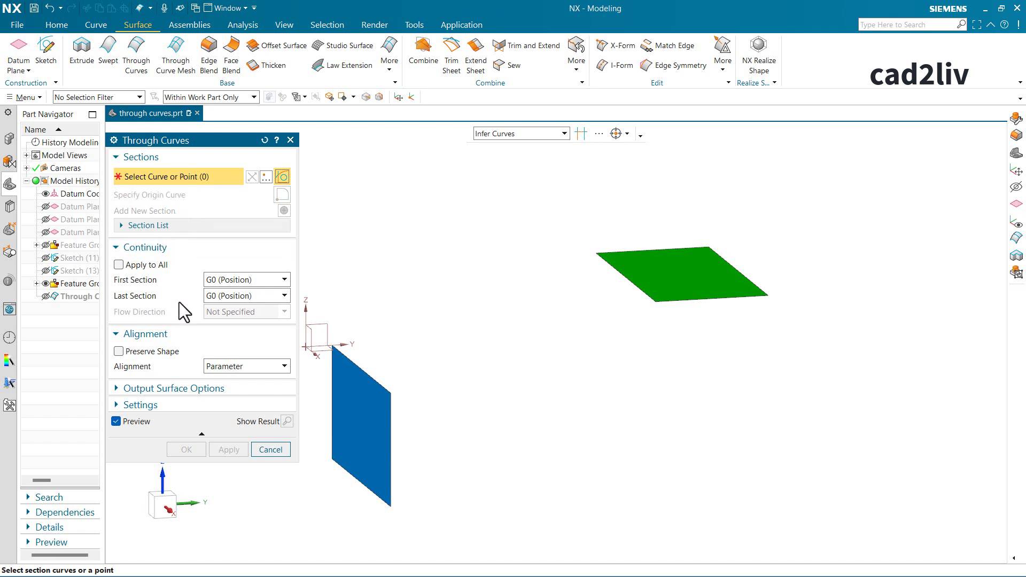
click(110, 97)
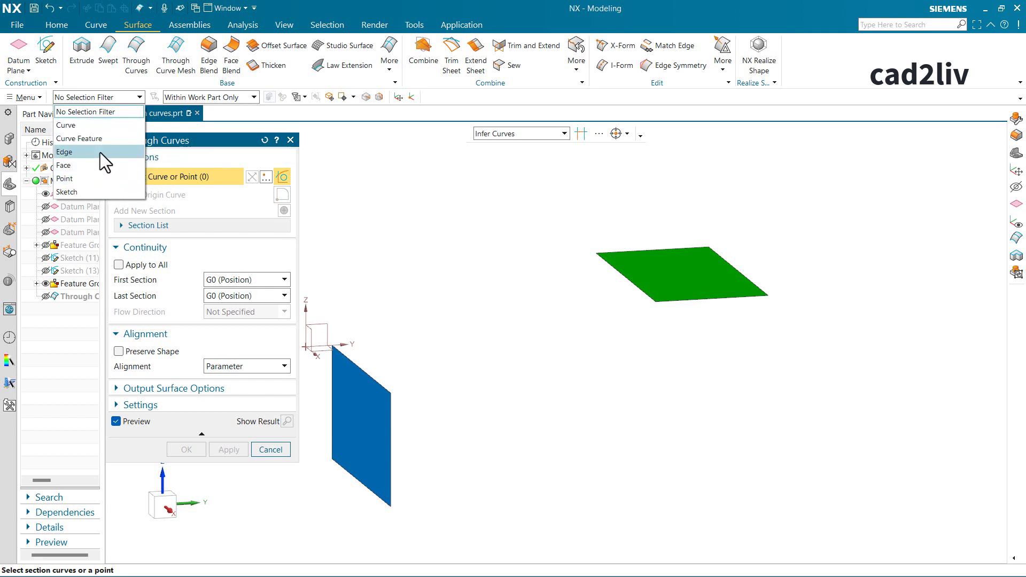
click(168, 142)
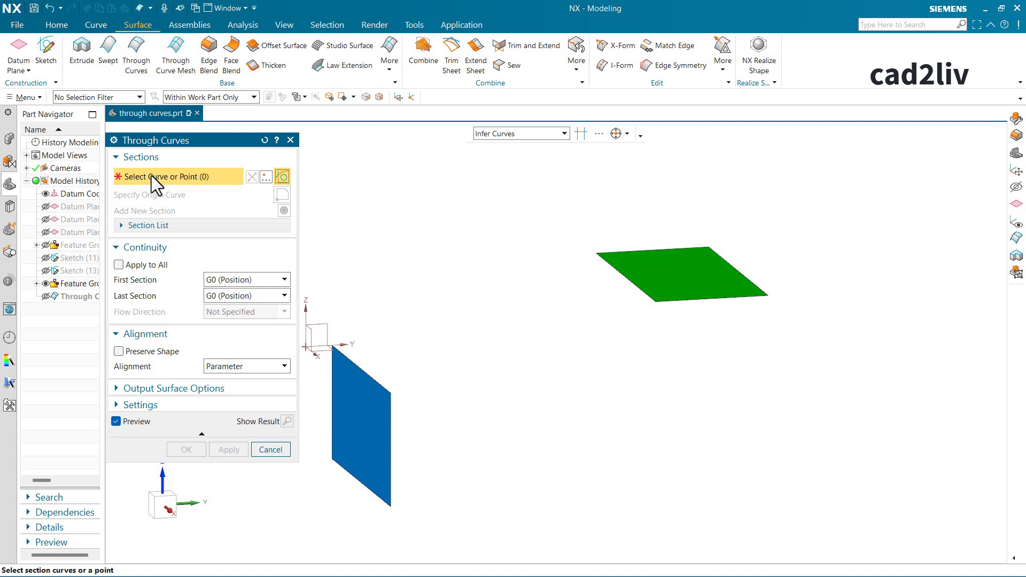
click(96, 96)
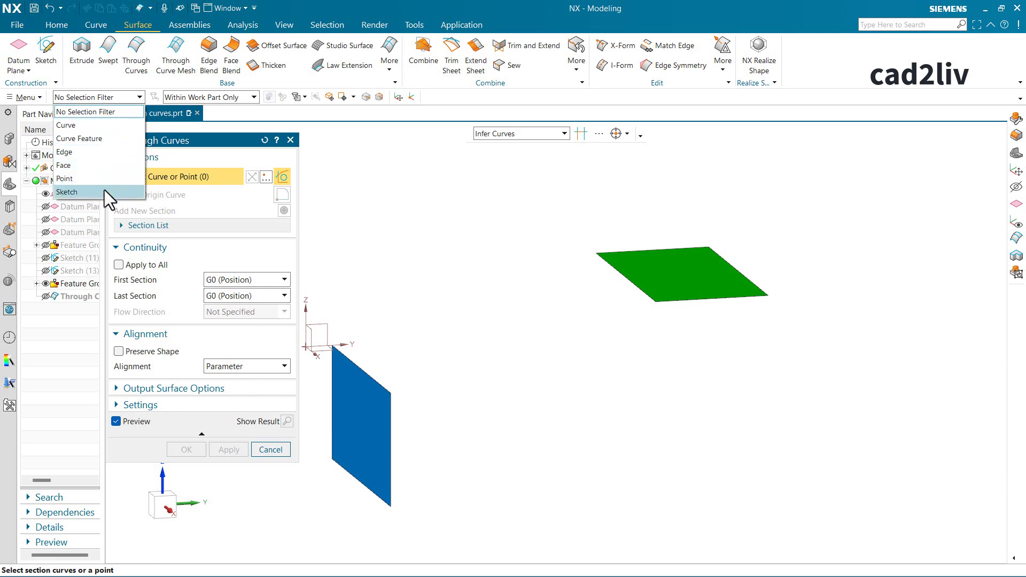
click(190, 180)
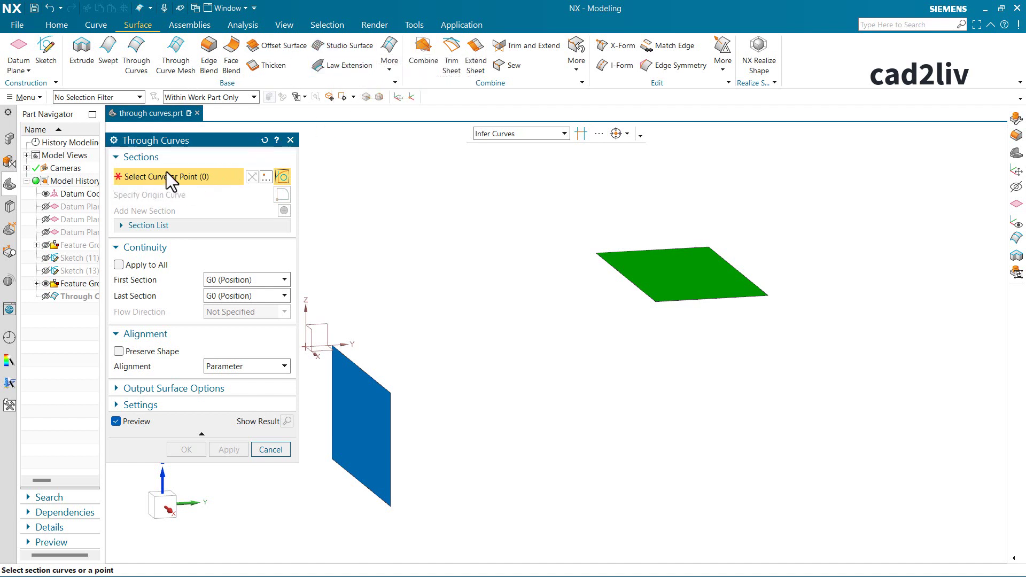
click(103, 98)
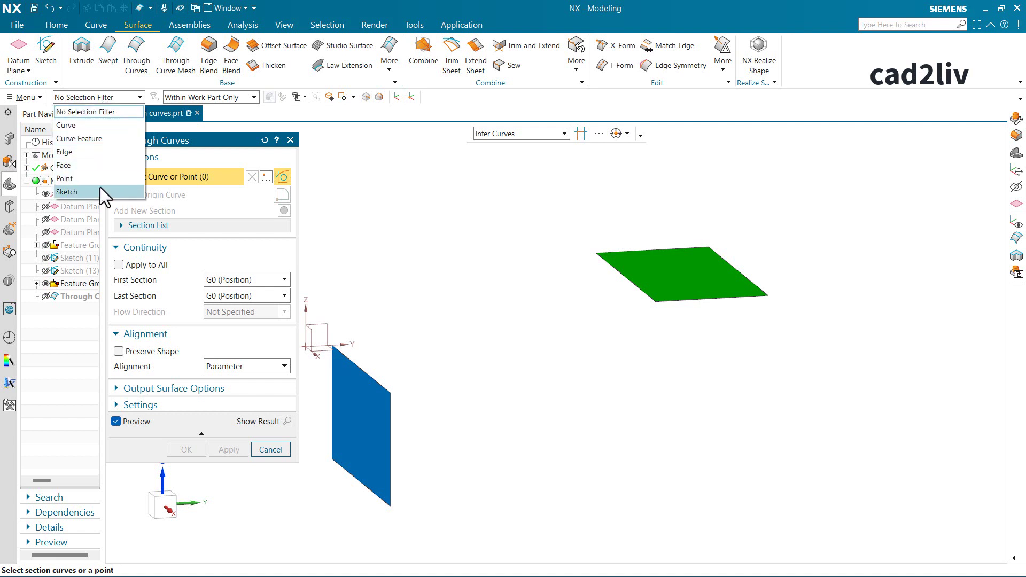
click(224, 143)
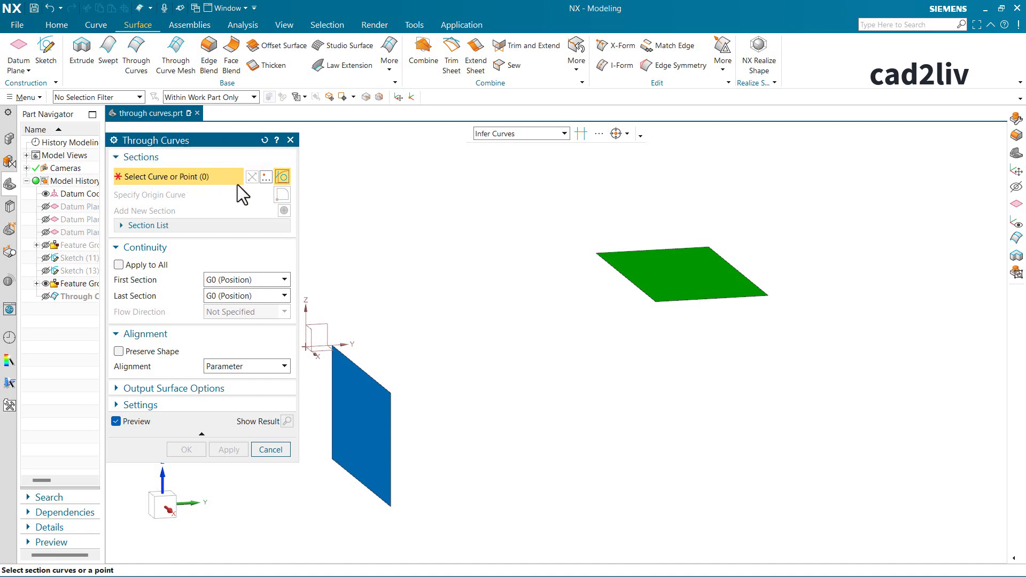
Define the upper edge of the blue sheet and the facing edge of the green sheet as two separate sections.
scroll(413, 352, up, 2)
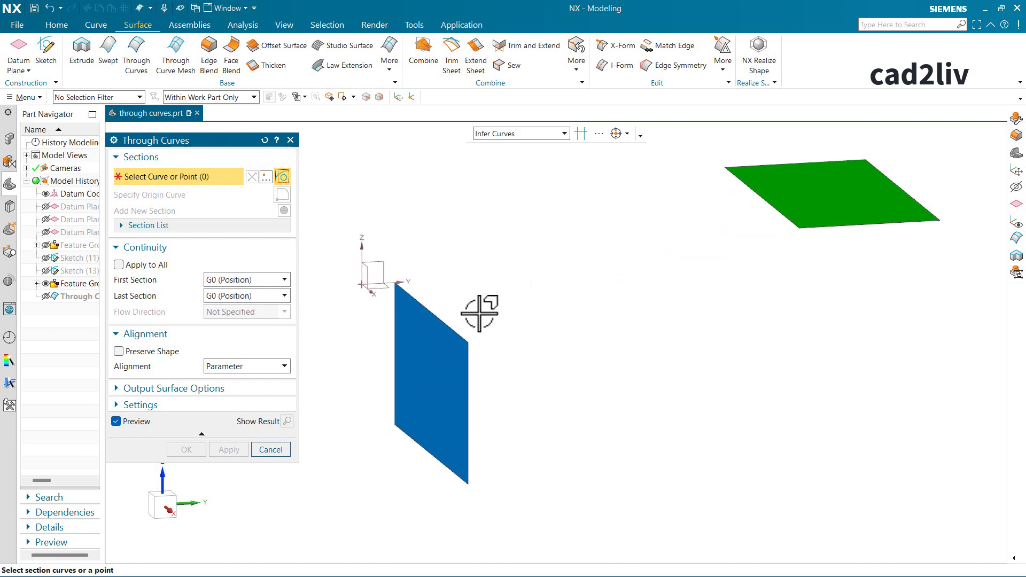
click(454, 330)
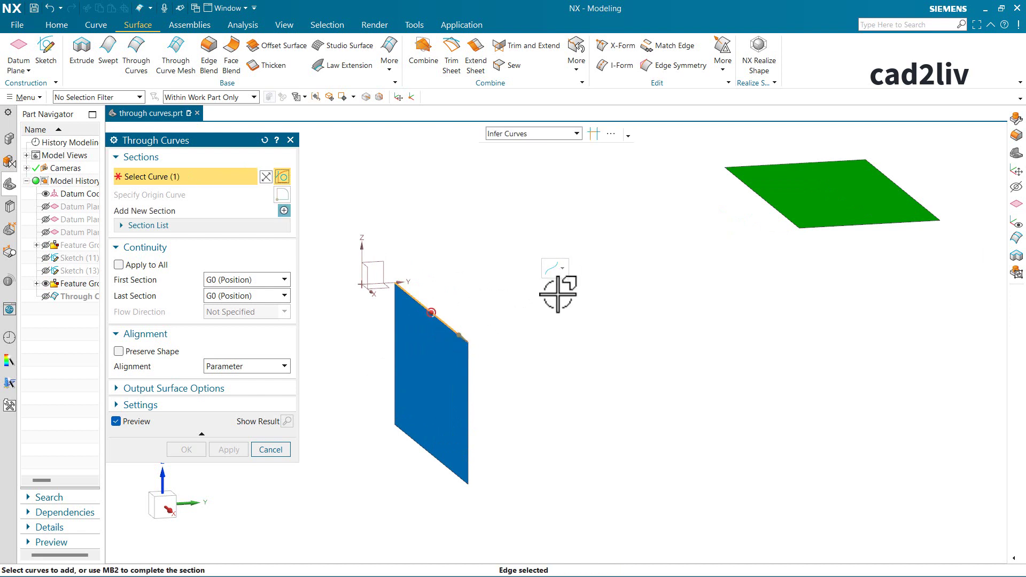
middle_click(558, 293)
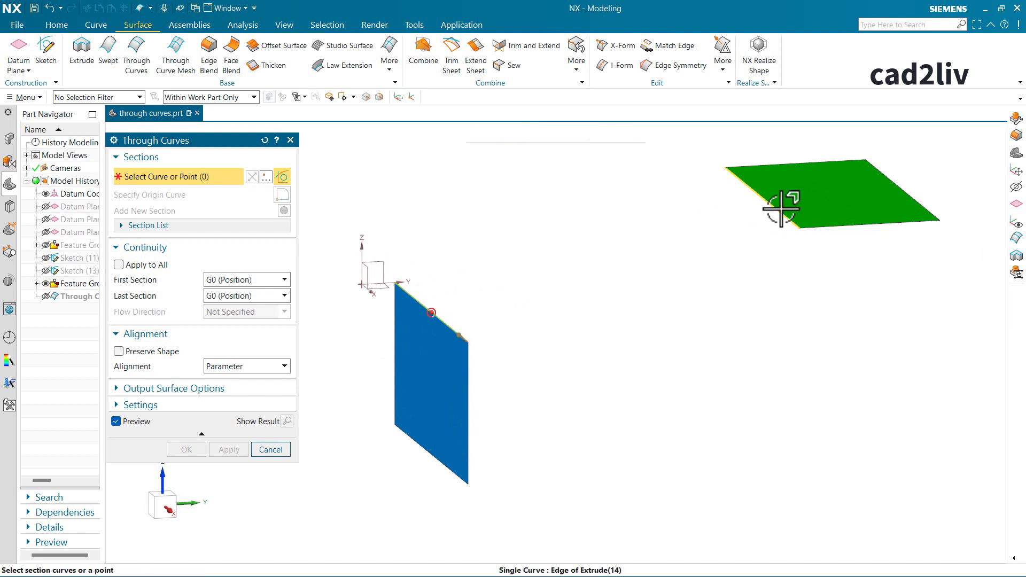
click(782, 208)
middle_click(789, 250)
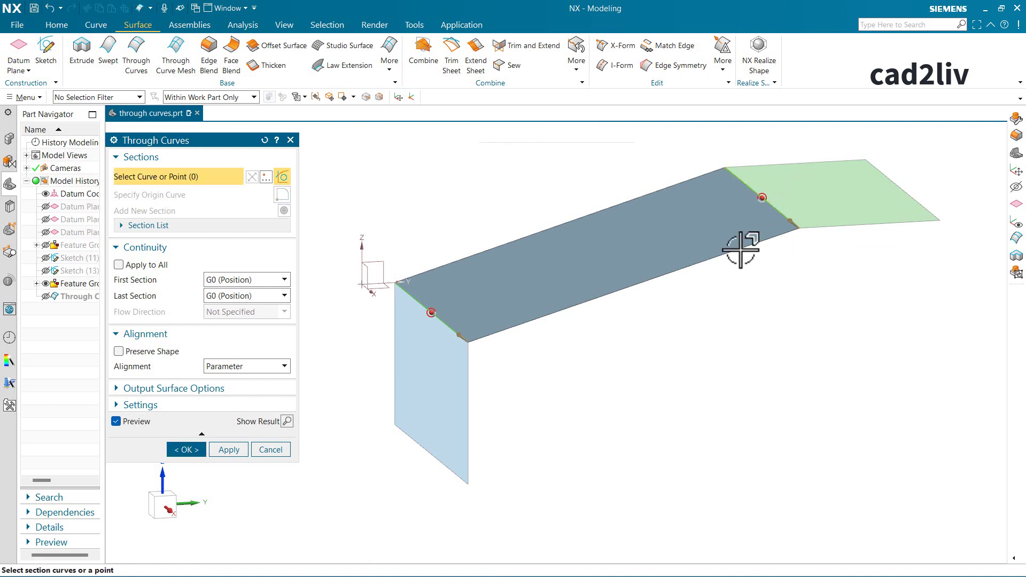
Review Section 1 and Section 2 in the section list and inspect the surface with G0 (Position) continuity at the first section.
scroll(492, 199, down, 2)
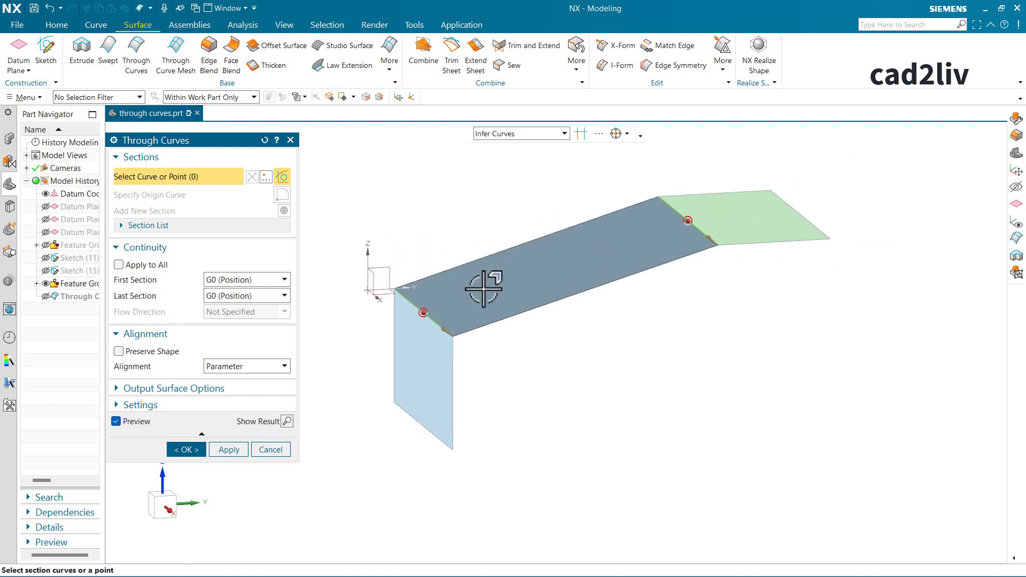
click(205, 226)
click(149, 244)
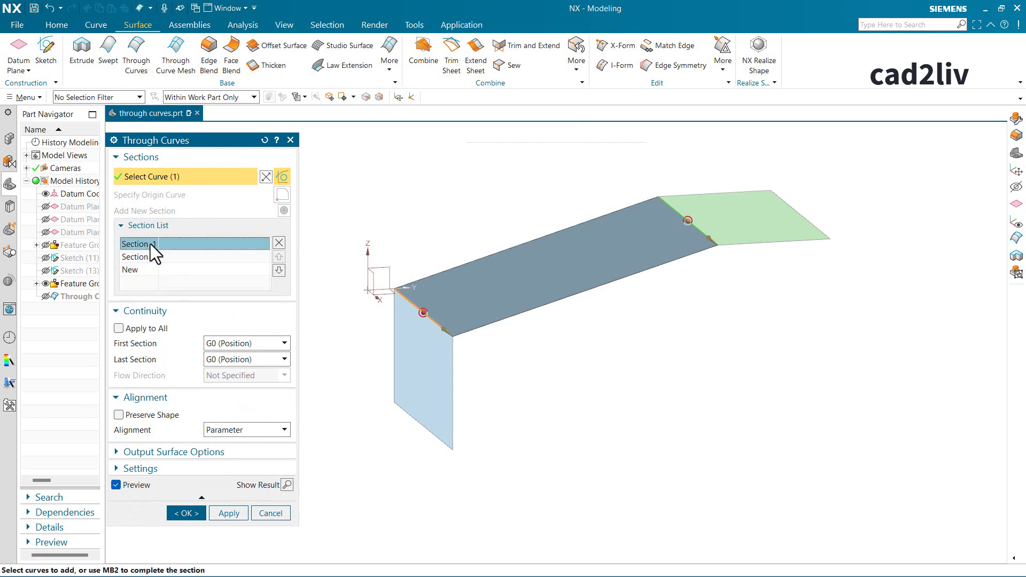
click(131, 257)
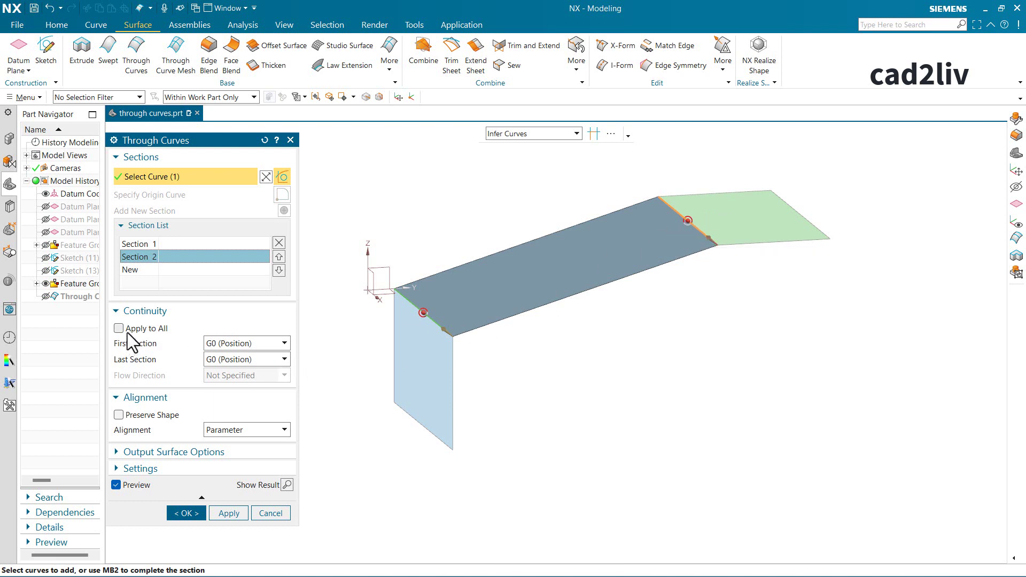
click(223, 347)
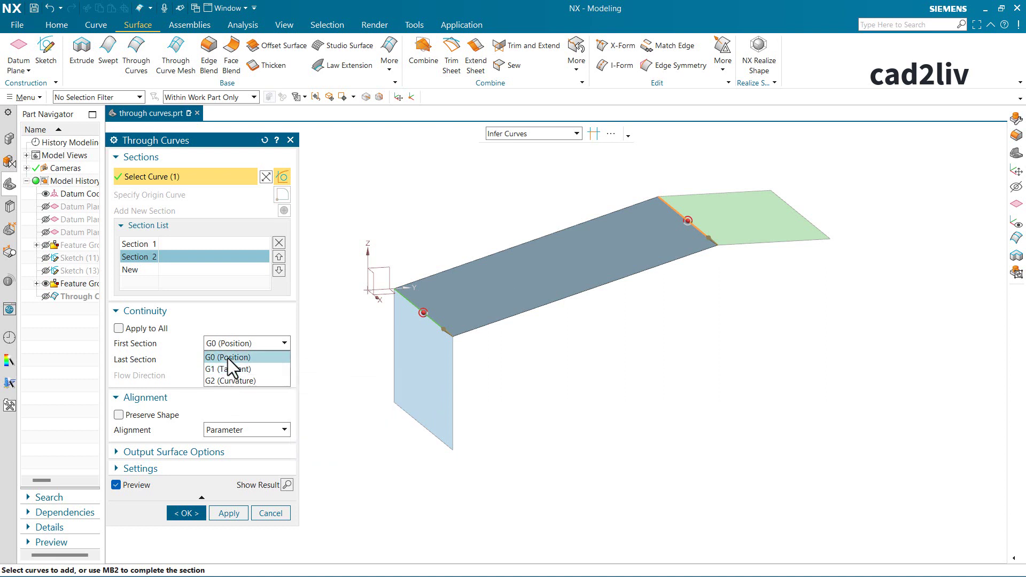
click(228, 358)
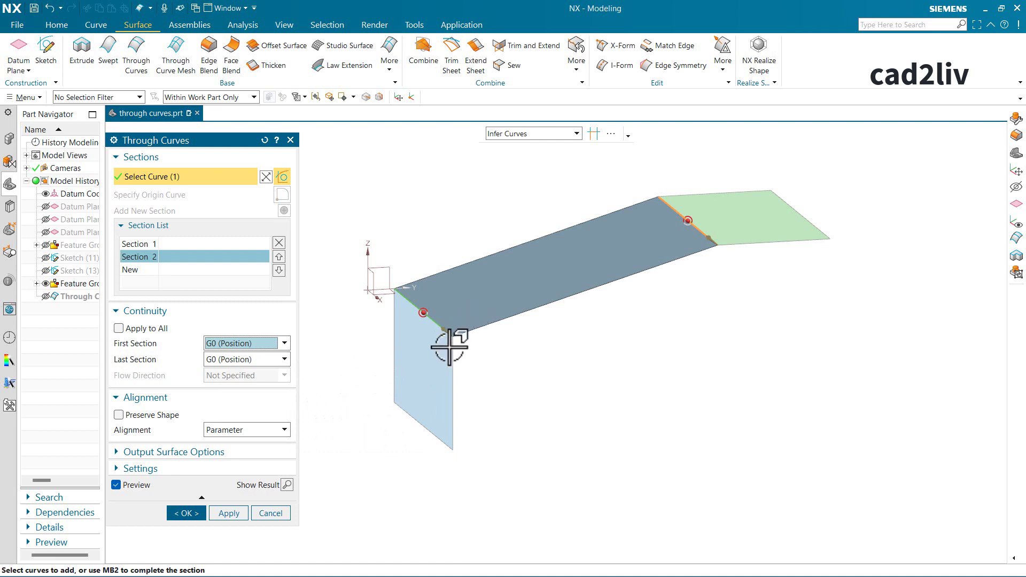
scroll(499, 314, up, 3)
scroll(600, 287, down, 3)
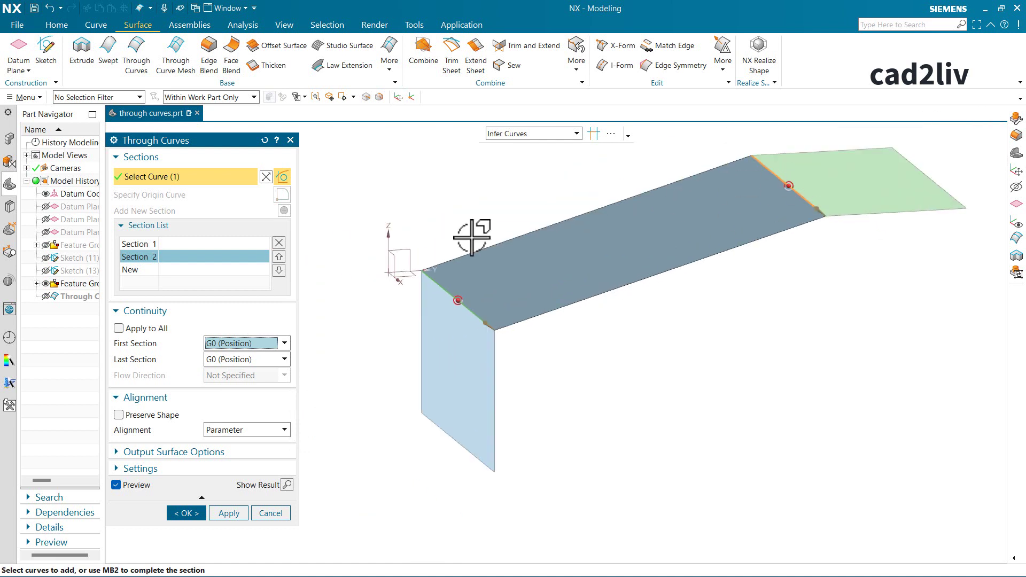
Set the first section's continuity to G1 (Tangent) with the blue sheet's face as the constraint face.
click(238, 342)
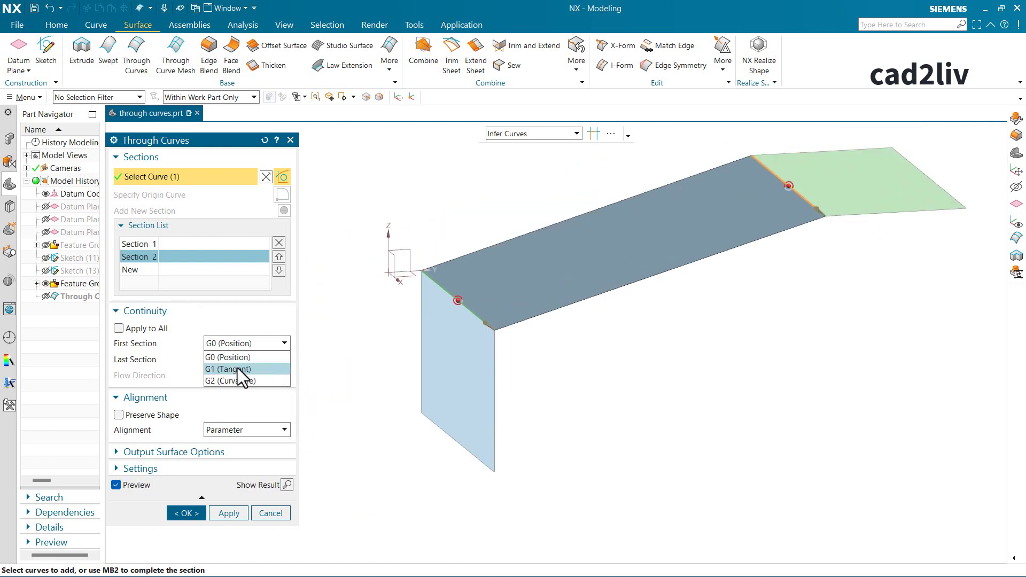
click(237, 367)
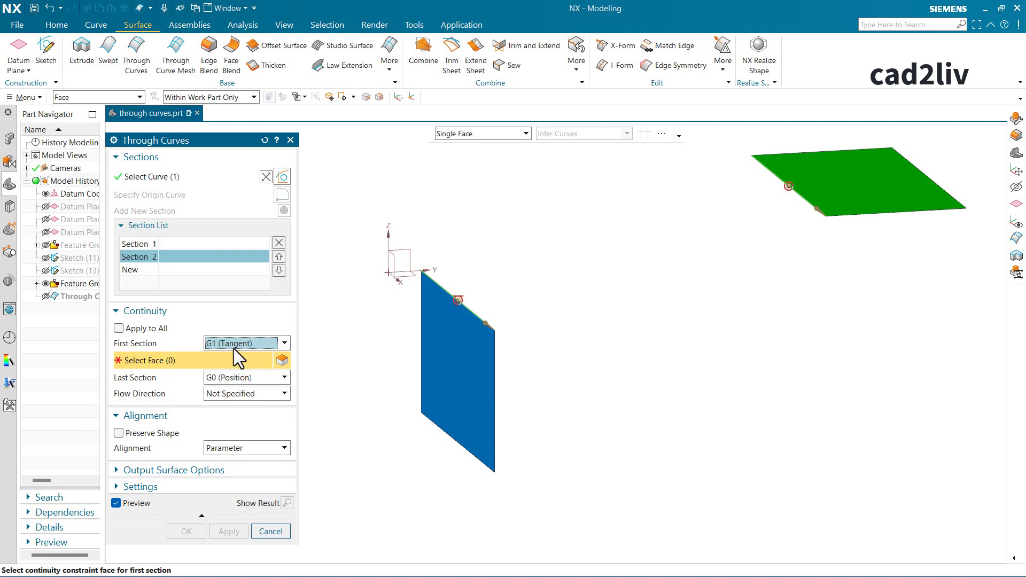
click(152, 255)
click(143, 243)
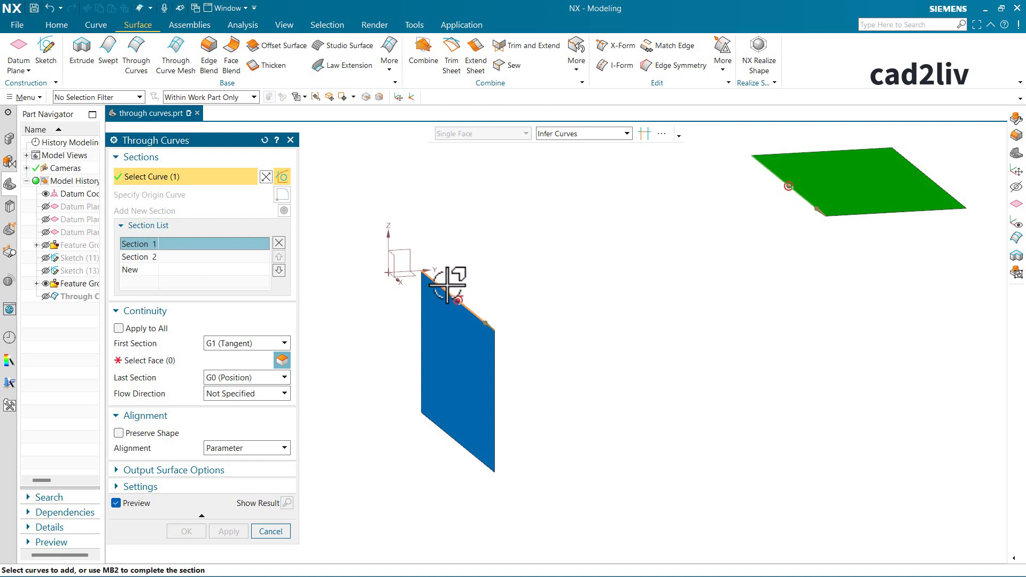
click(171, 359)
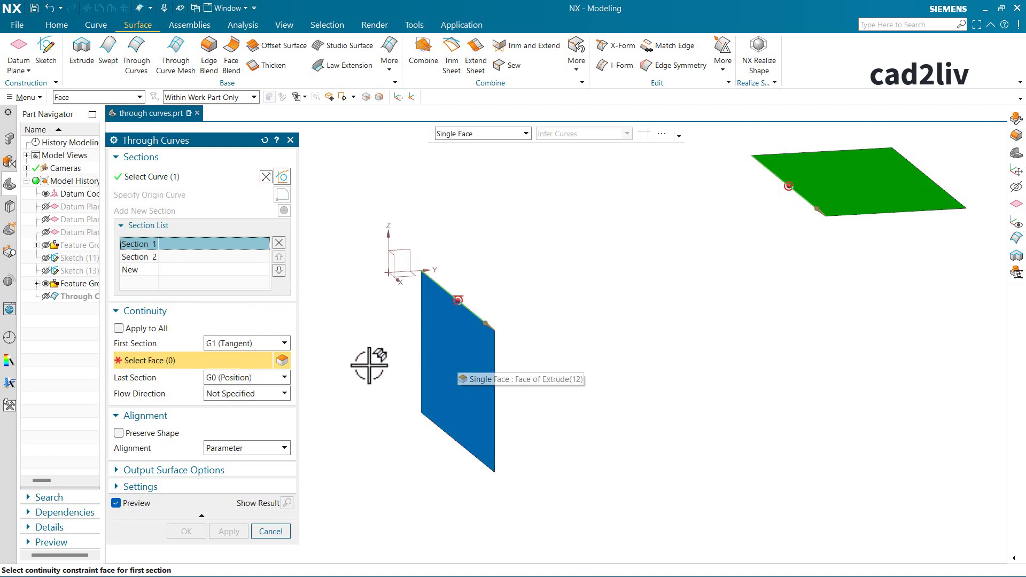
click(465, 413)
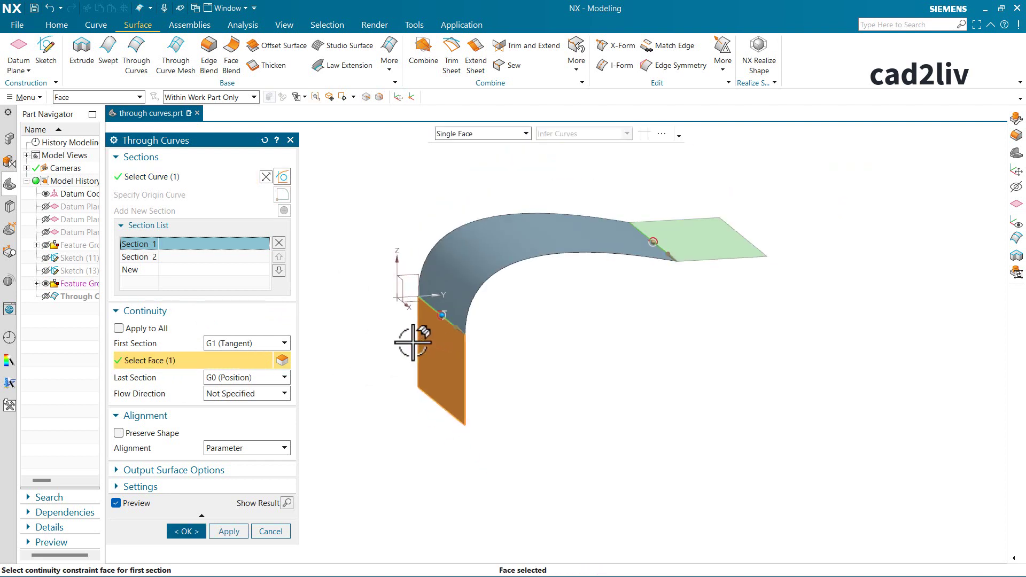
Set the last section's continuity to G2 (Curvature) with the green sheet's face as the constraint face.
scroll(577, 219, up, 2)
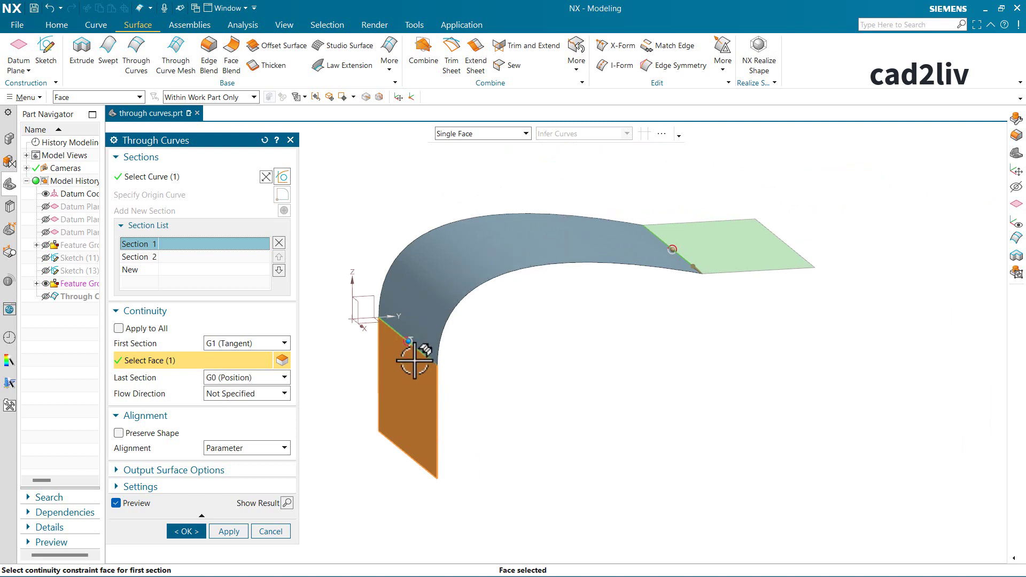
click(263, 378)
click(252, 413)
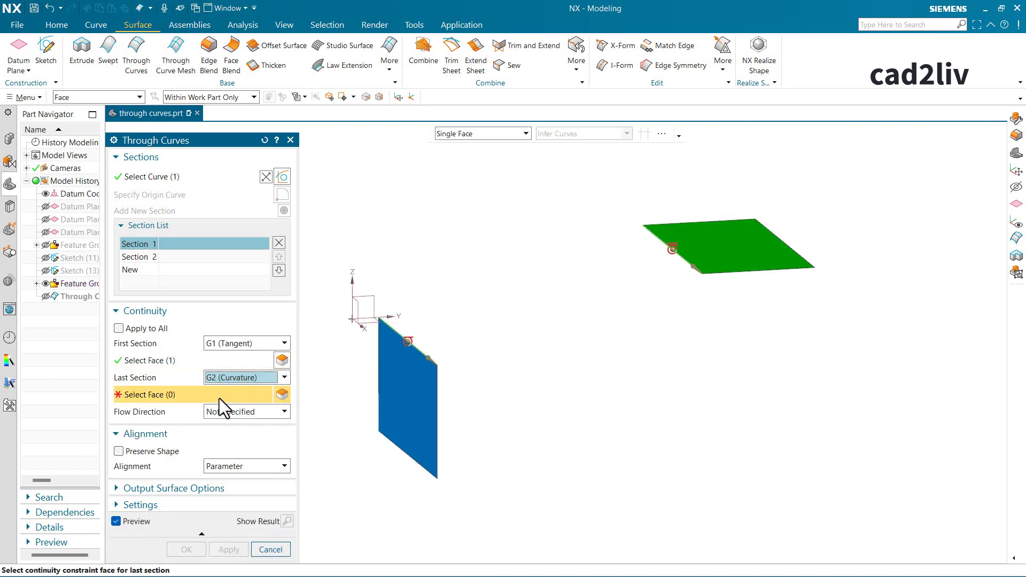
click(716, 238)
middle_drag(642, 251, 681, 264)
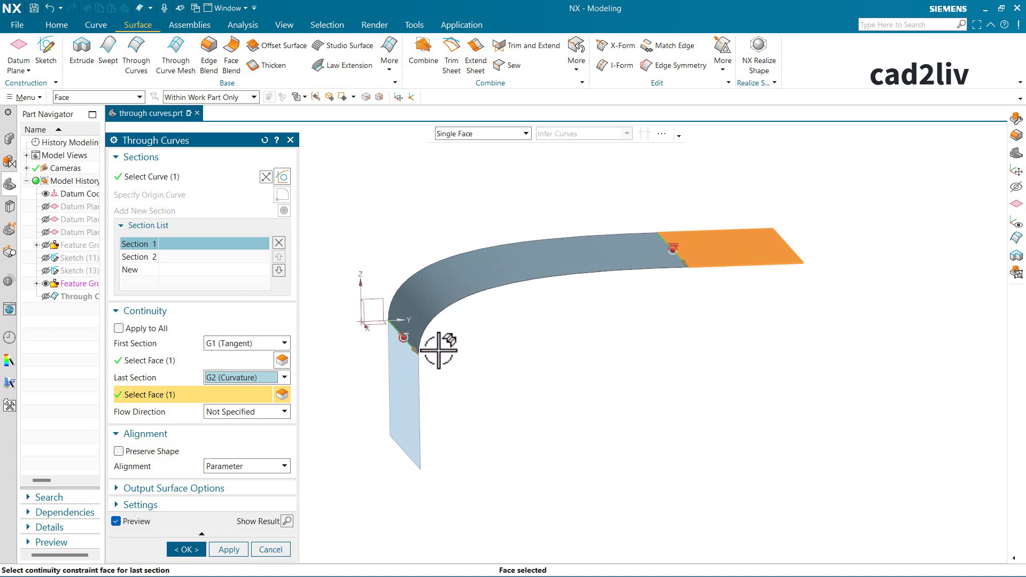
Try G1 (Tangent) continuity at the last section for comparison and return it to G2 (Curvature).
click(257, 377)
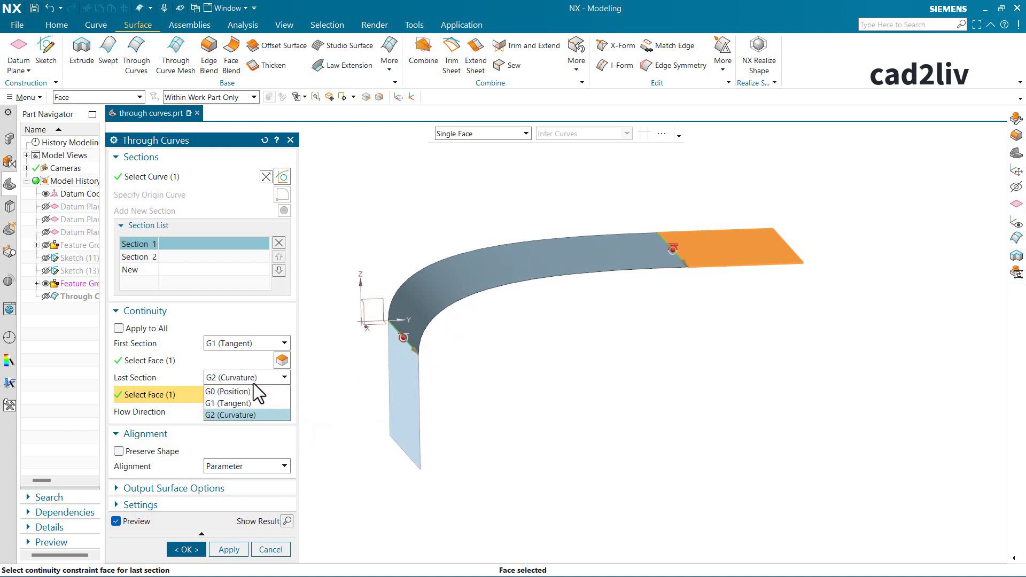
click(251, 403)
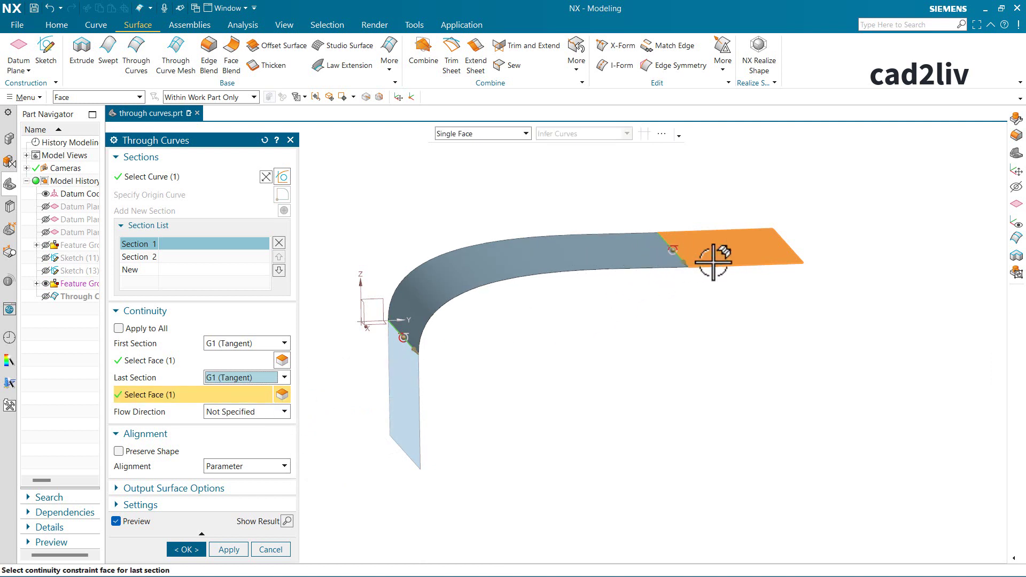
click(235, 380)
click(239, 415)
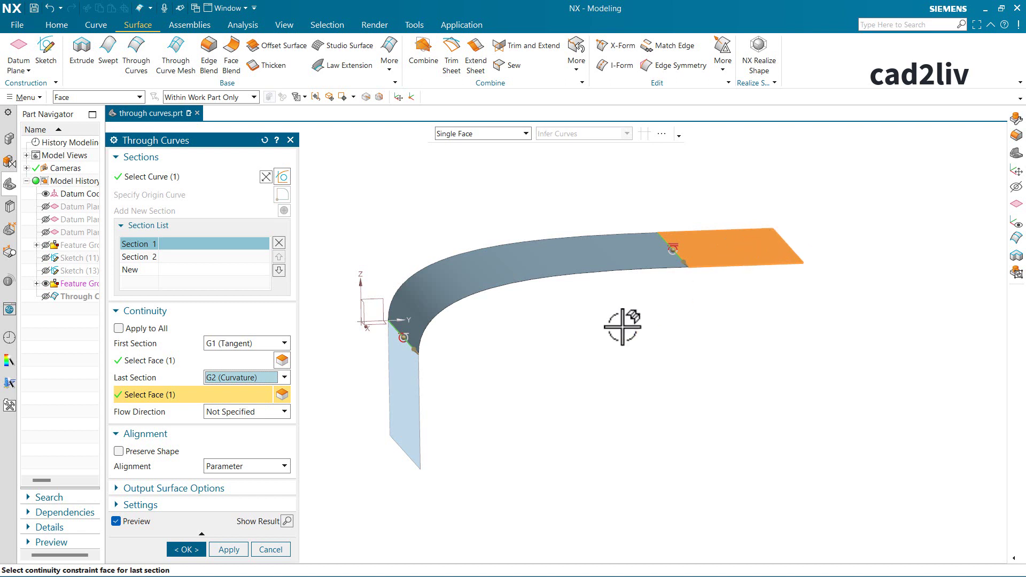
Set the surface's flow direction to Isoparametric.
click(247, 412)
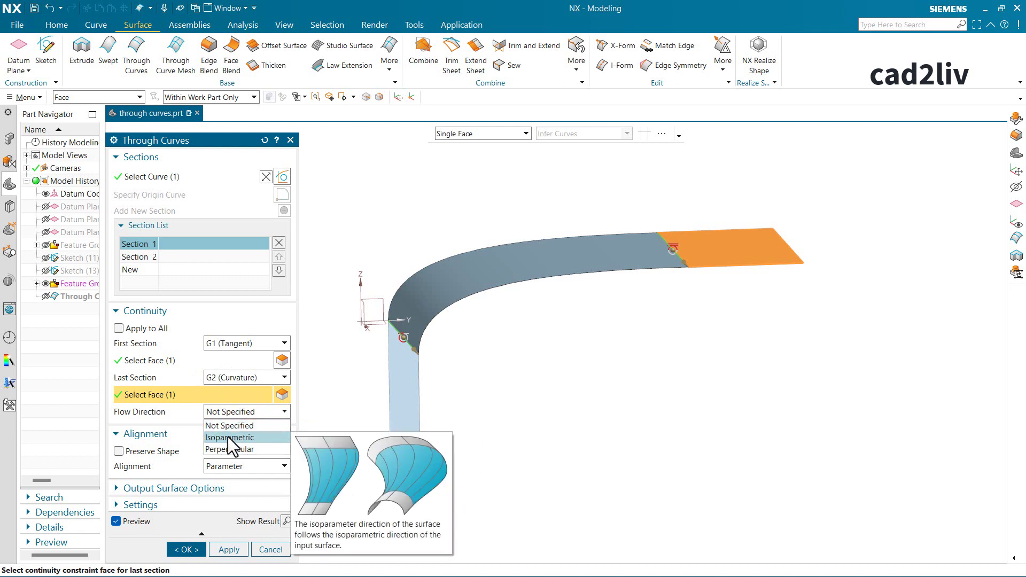
mouse_move(226, 439)
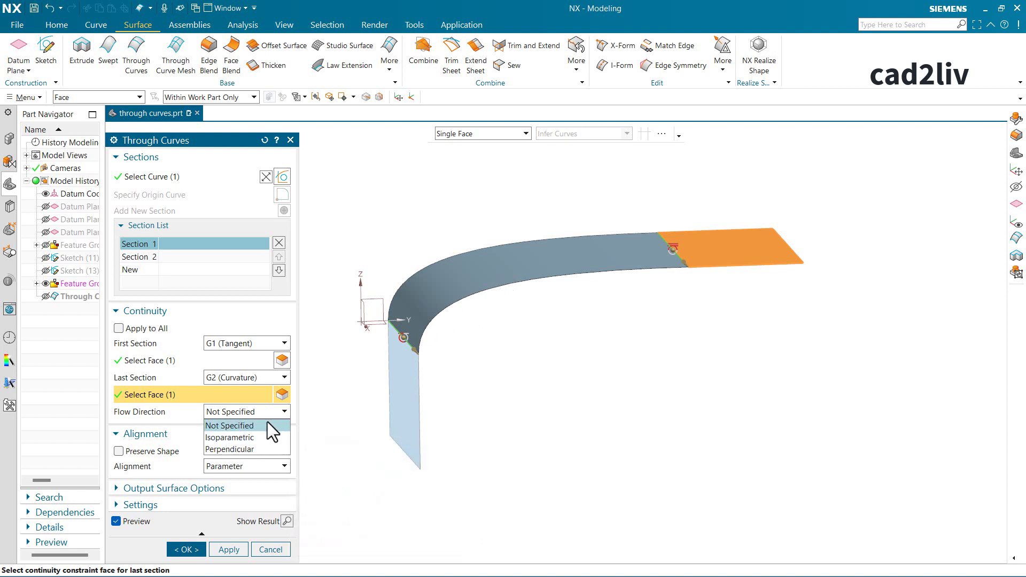
click(246, 440)
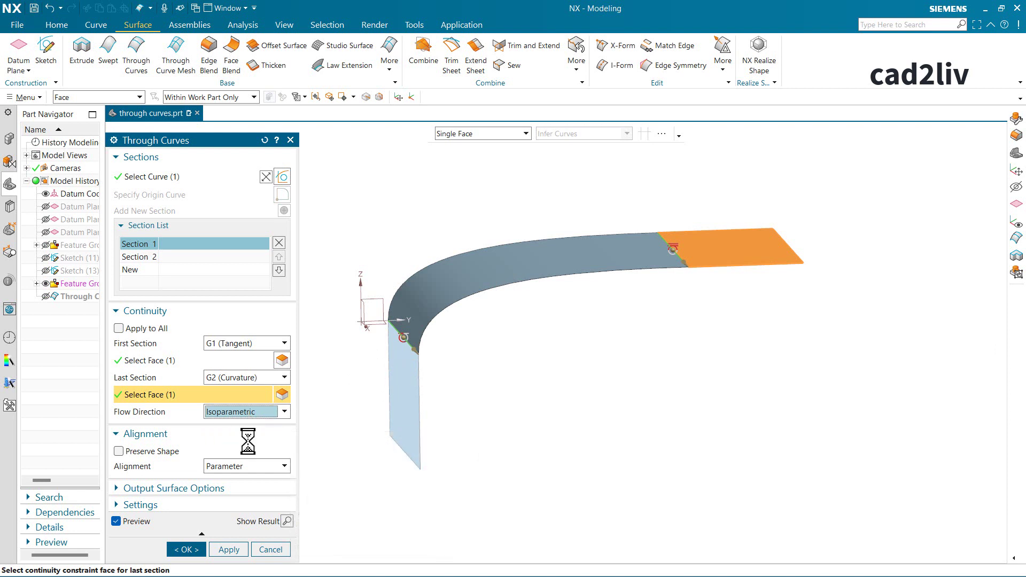
Try the Perpendicular flow direction for comparison and return the surface to Isoparametric.
click(250, 415)
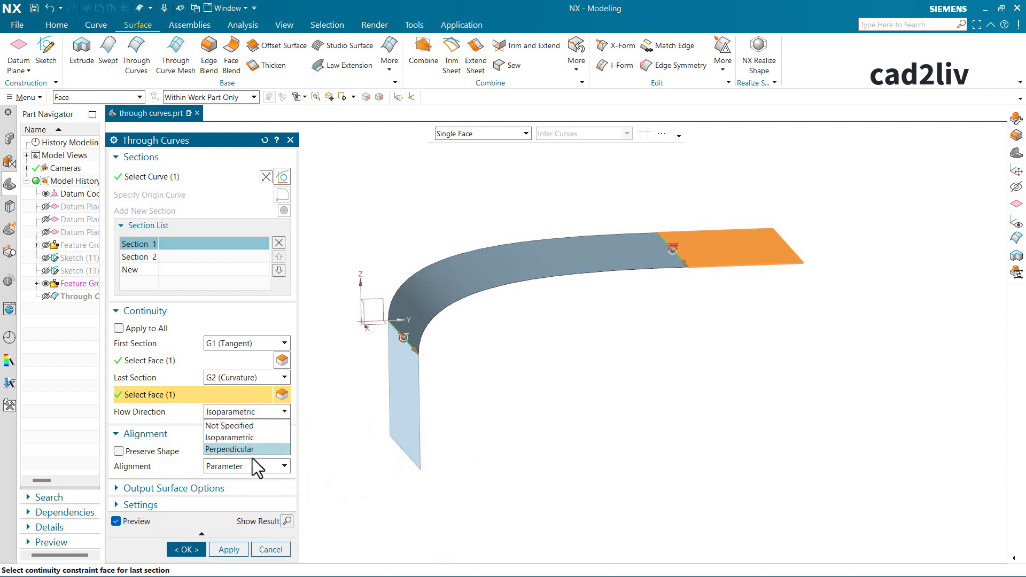
click(253, 450)
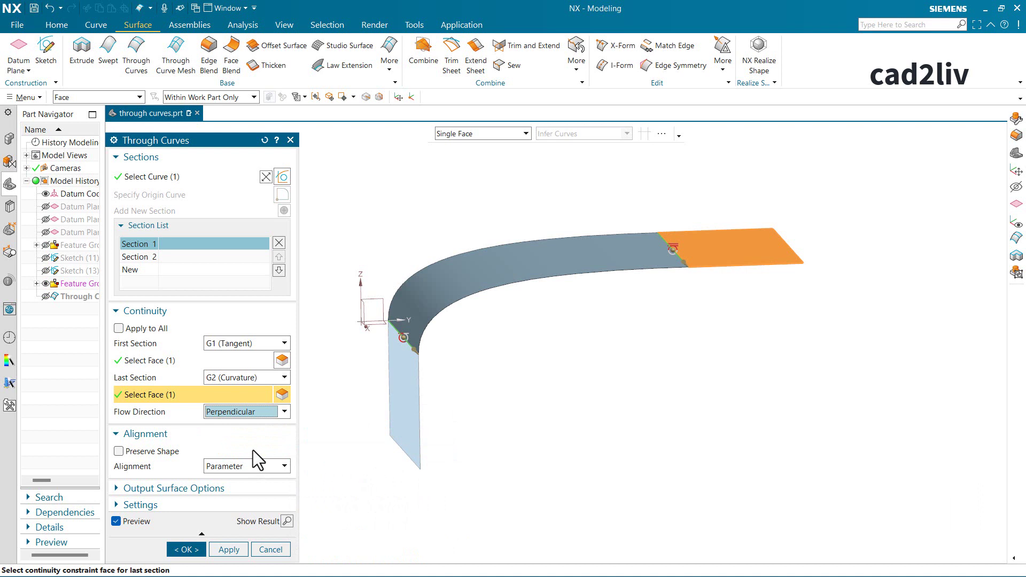
click(251, 412)
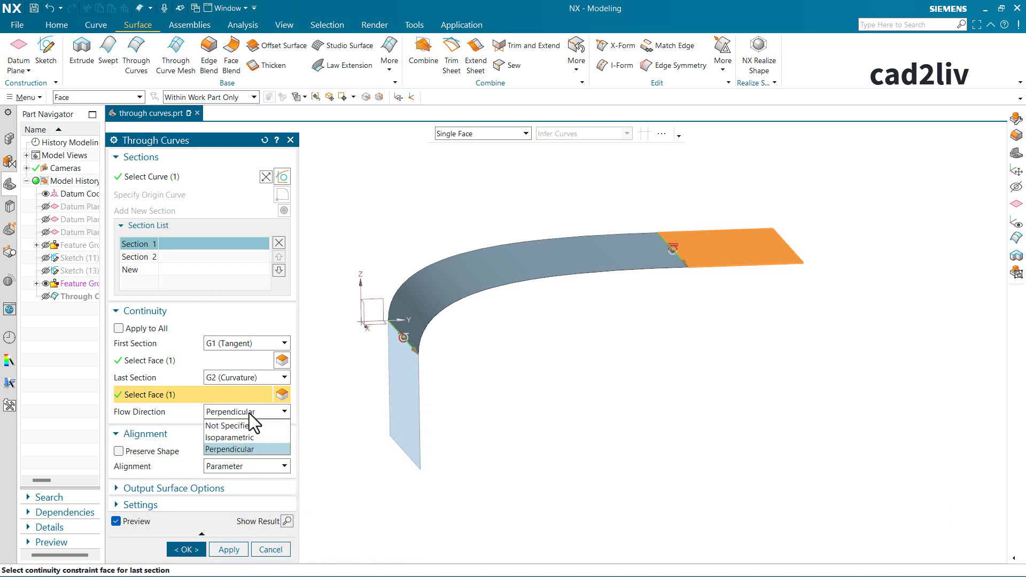
click(251, 441)
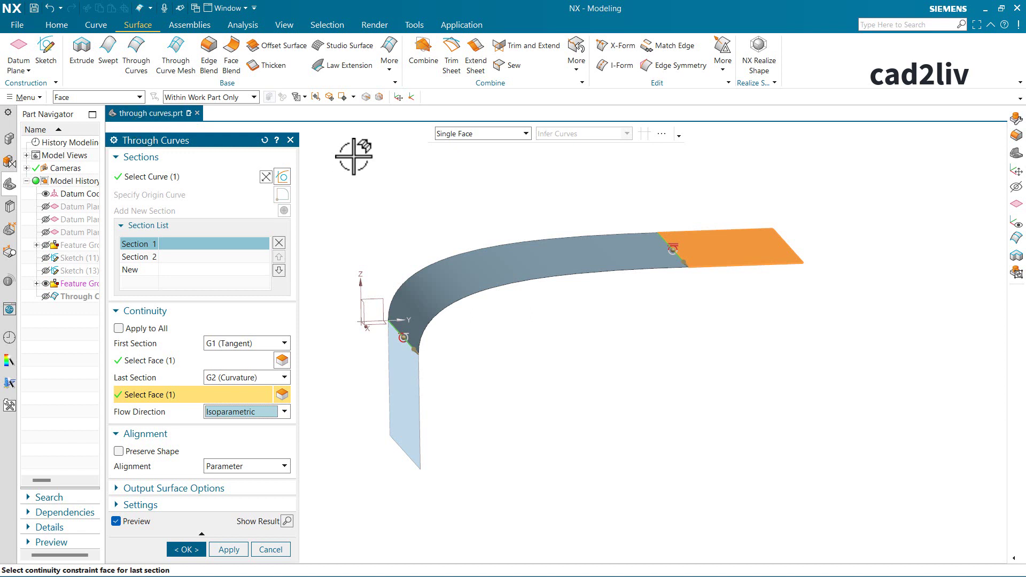
Keep the current flow direction and create the Through Curves surface between the blue and green sheets.
click(263, 413)
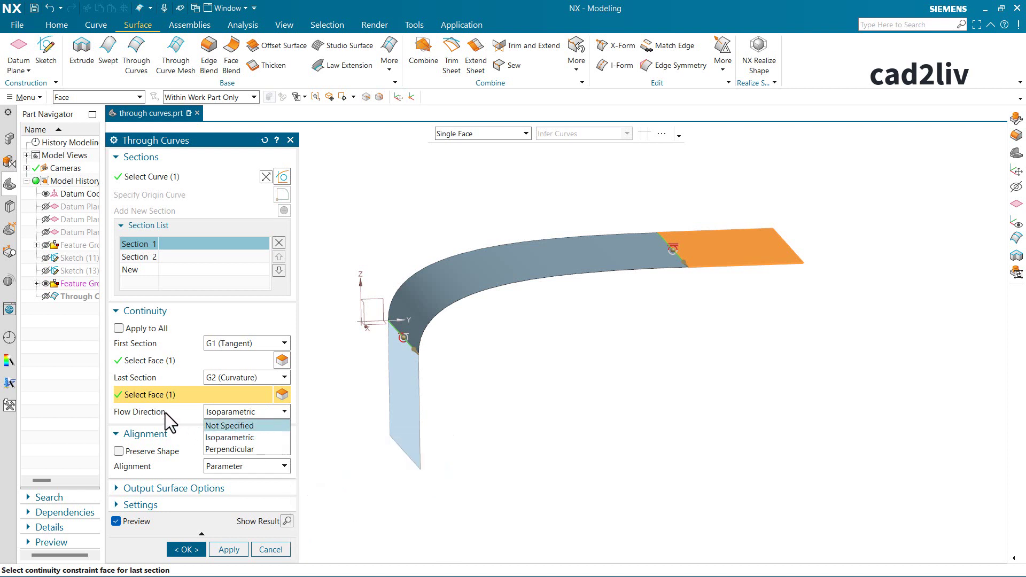
click(182, 551)
click(182, 551)
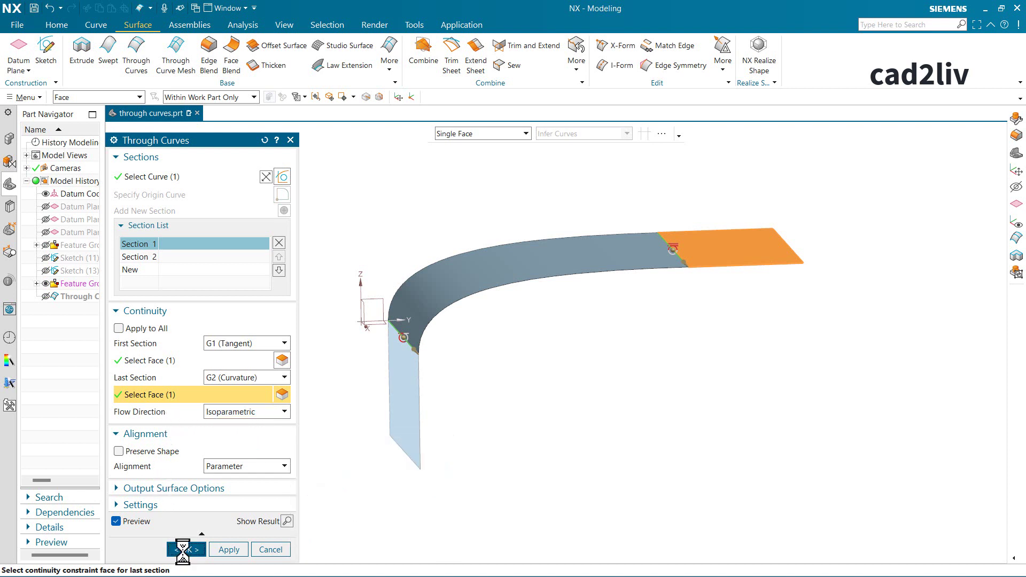
key(Home)
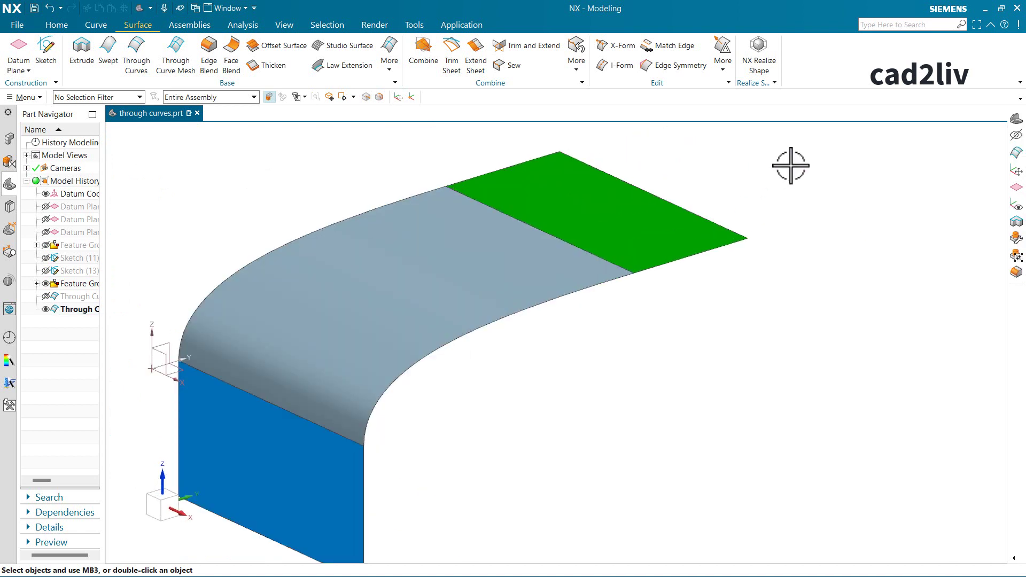
click(140, 51)
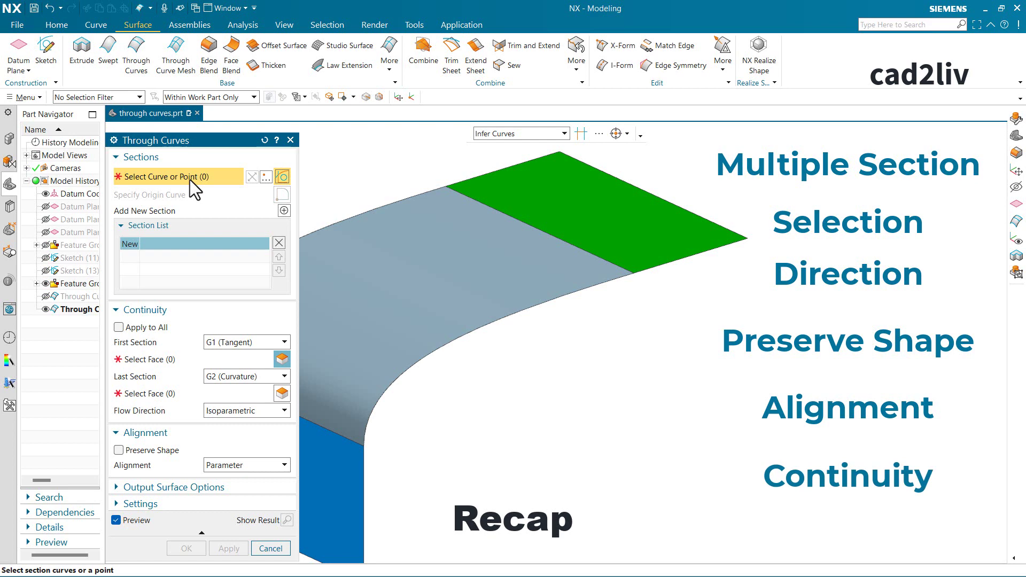
click(289, 139)
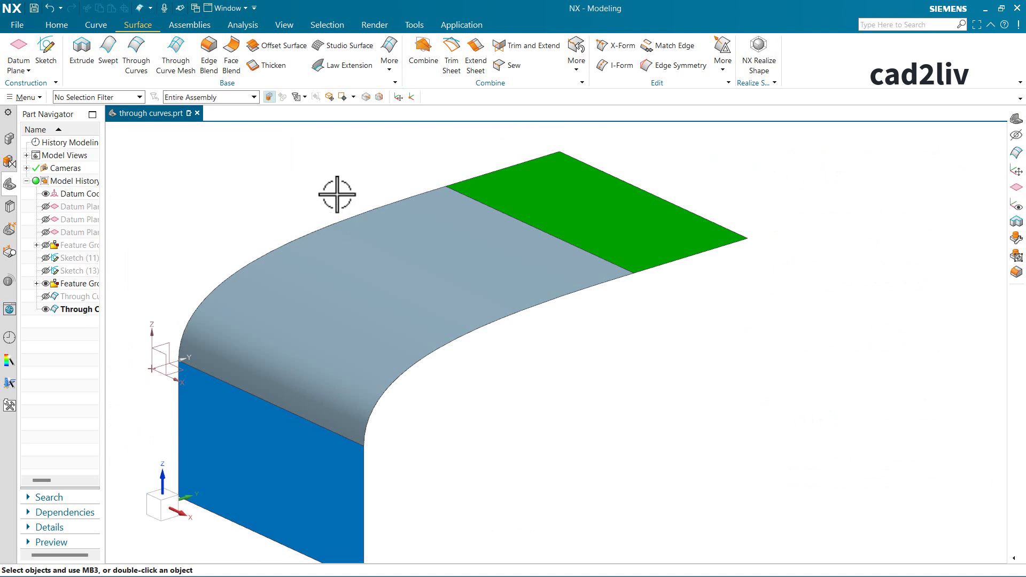
scroll(338, 185, down, 2)
scroll(321, 171, up, 2)
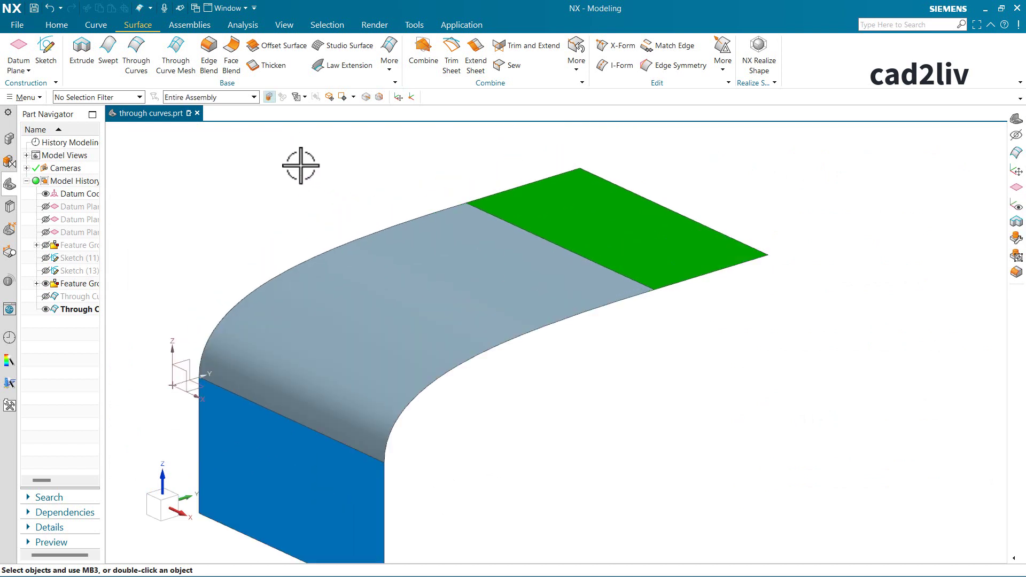
scroll(301, 165, down, 1)
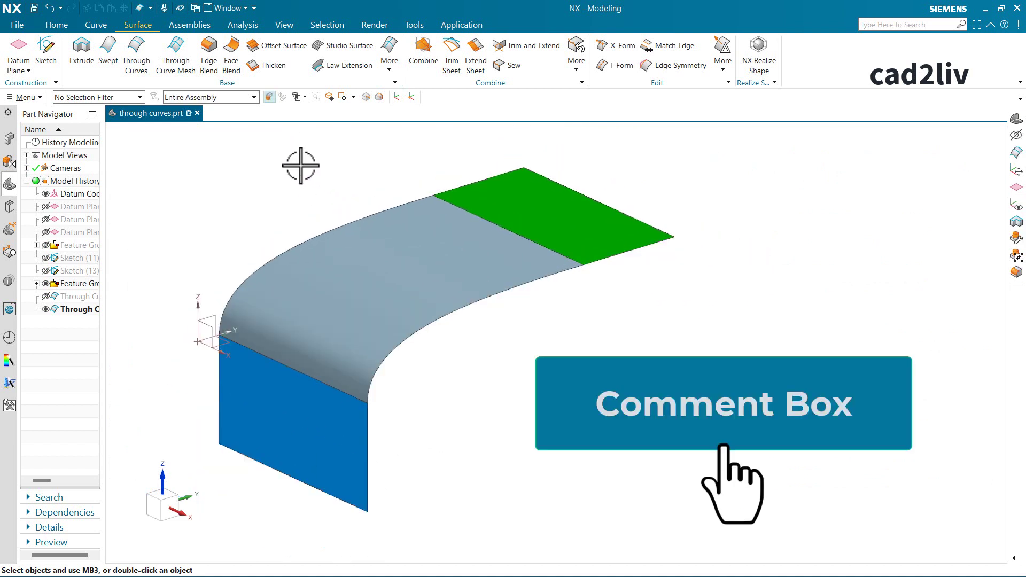